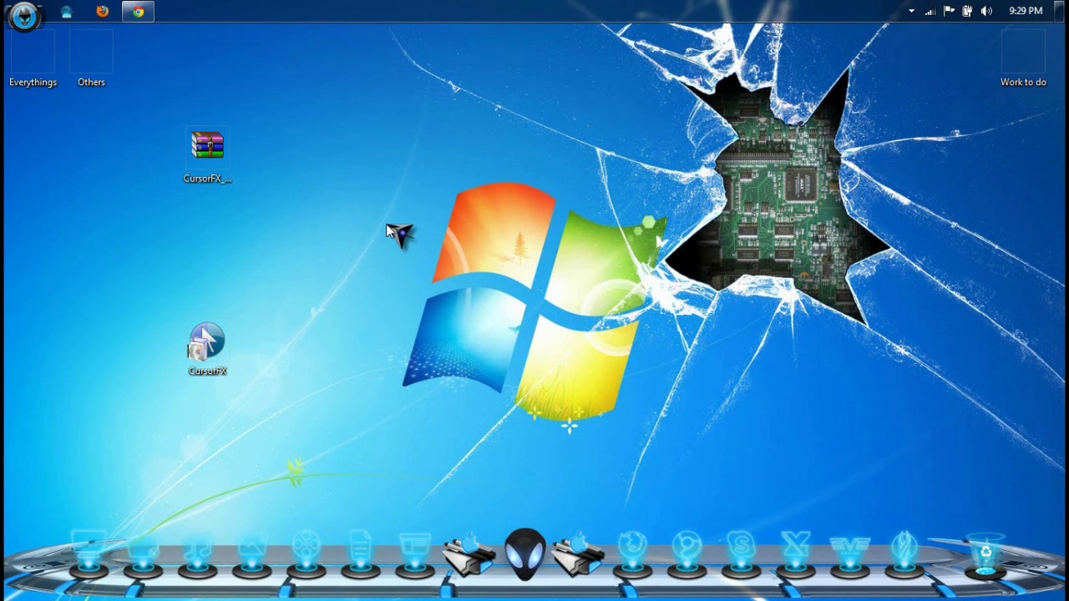
Step: Restore the Chrome window showing the MediaFire page for CursorFX_public.rar
{"action": "left_click", "coordinate": [334, 159]}
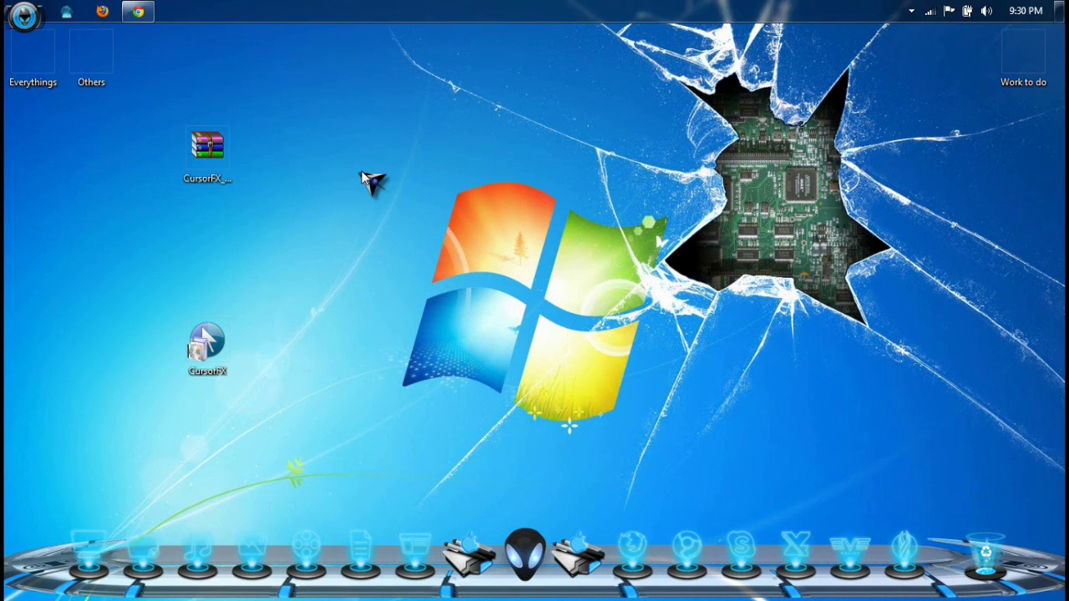
{"action": "left_click", "coordinate": [346, 132]}
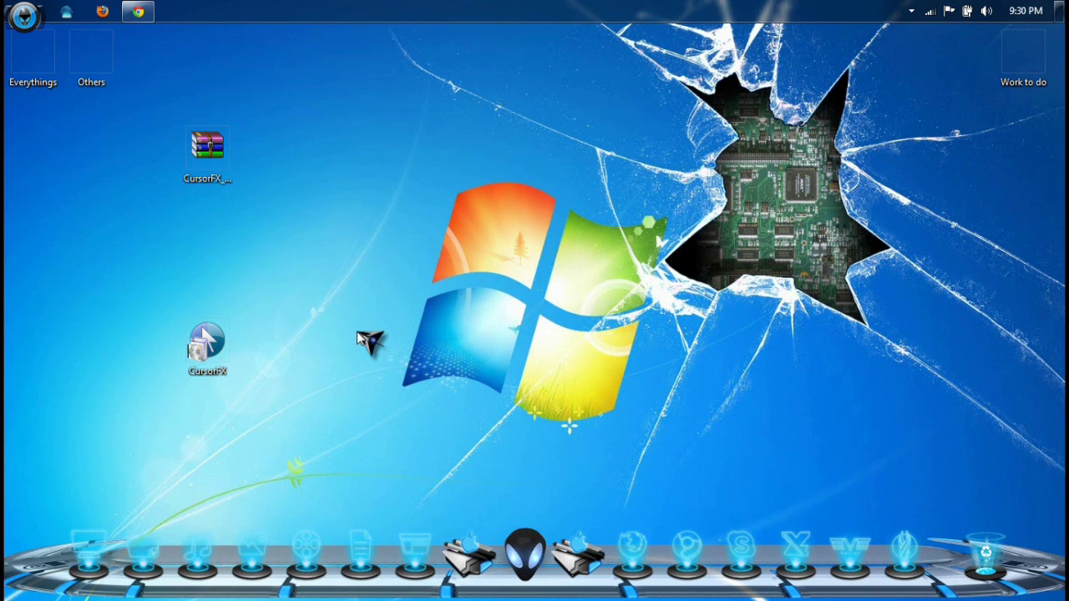
Step: Review the MediaFire page for the 23.81 MB archive, then minimize Chrome to reveal the desktop
{"action": "left_click", "coordinate": [147, 18]}
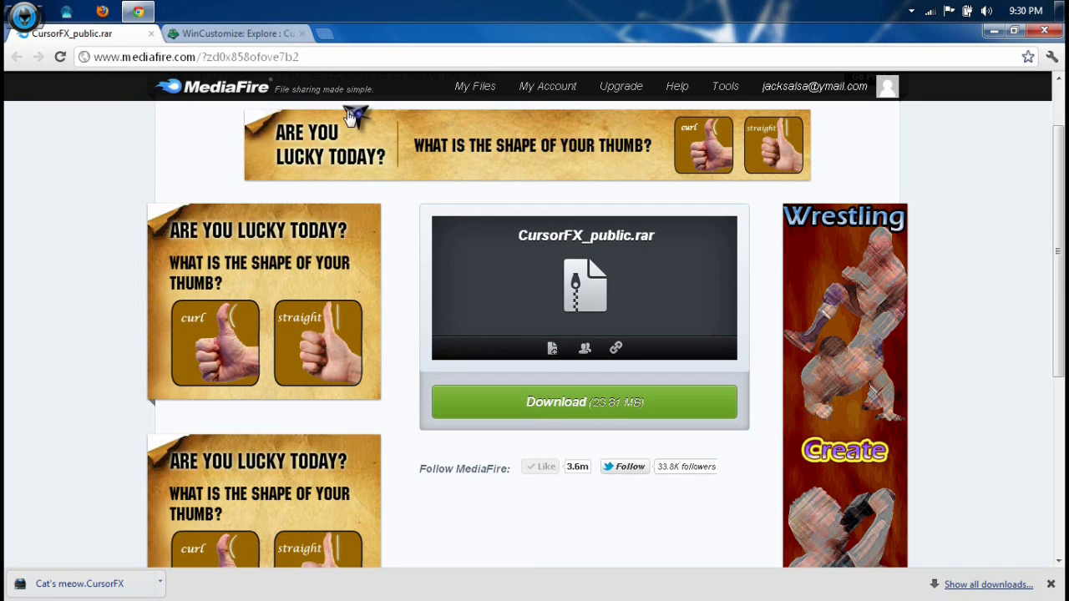
{"action": "scroll", "coordinate": [545, 350], "scroll_direction": "down", "scroll_amount": 1}
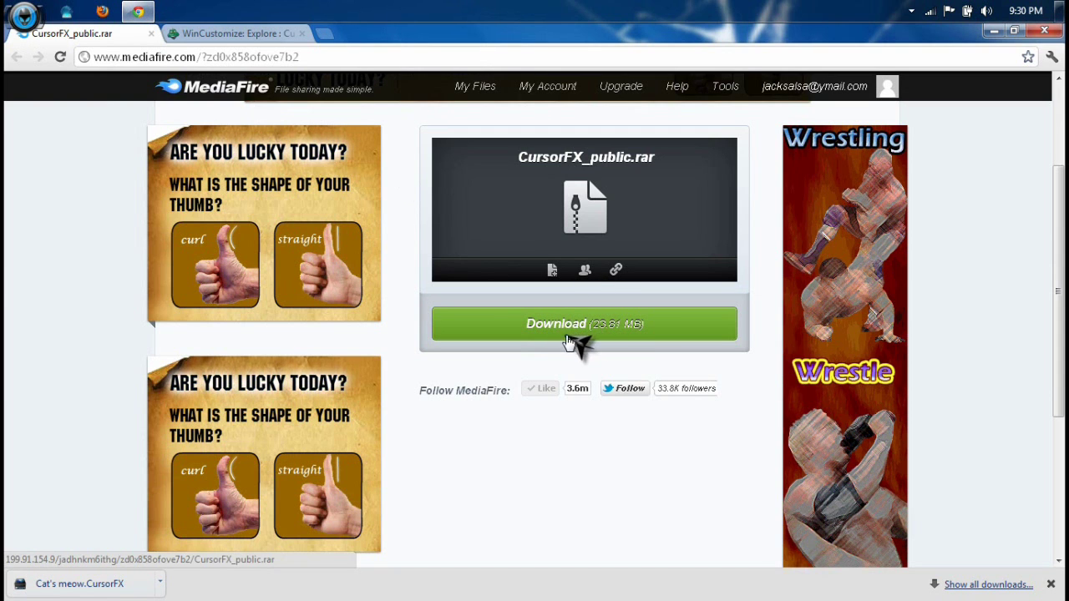
{"action": "left_click", "coordinate": [138, 10]}
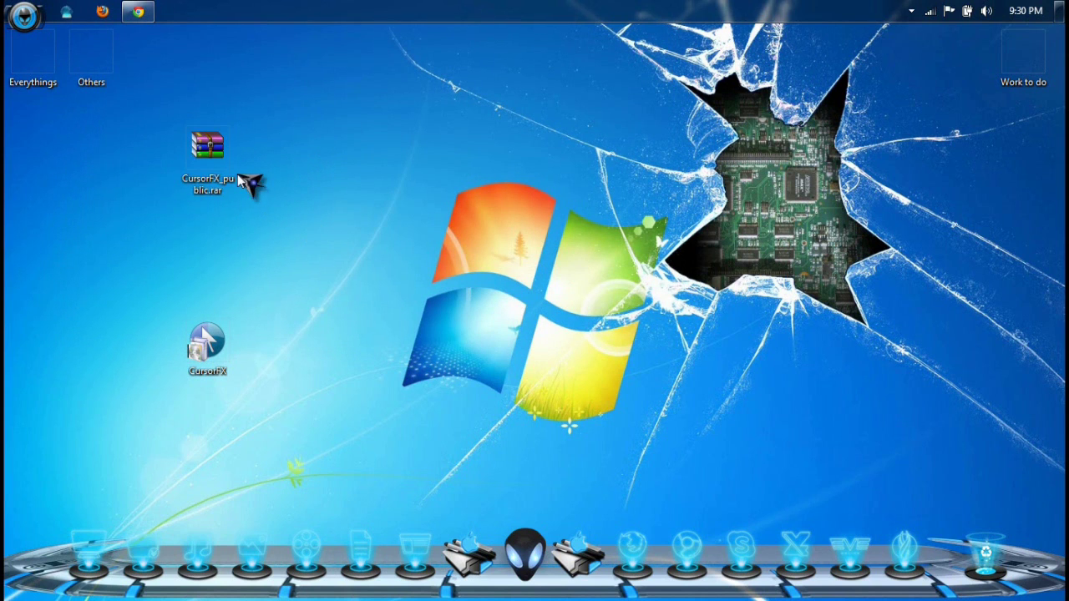
Step: Extract the CursorFX_public folder from CursorFX_public.rar to the desktop, entering the archive password
{"action": "left_click", "coordinate": [218, 150]}
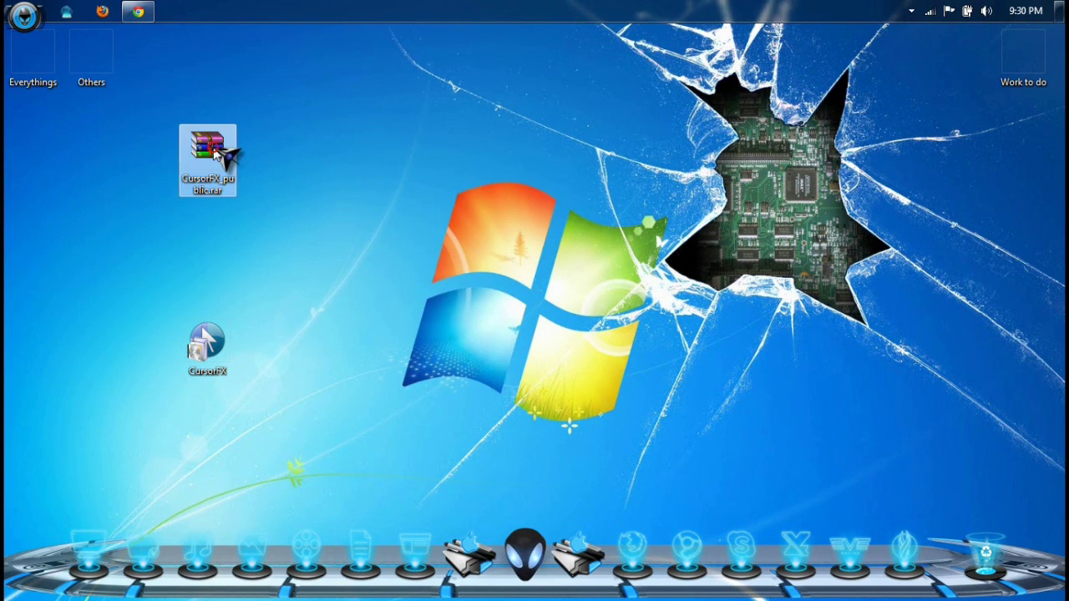
{"action": "double_click", "coordinate": [215, 151]}
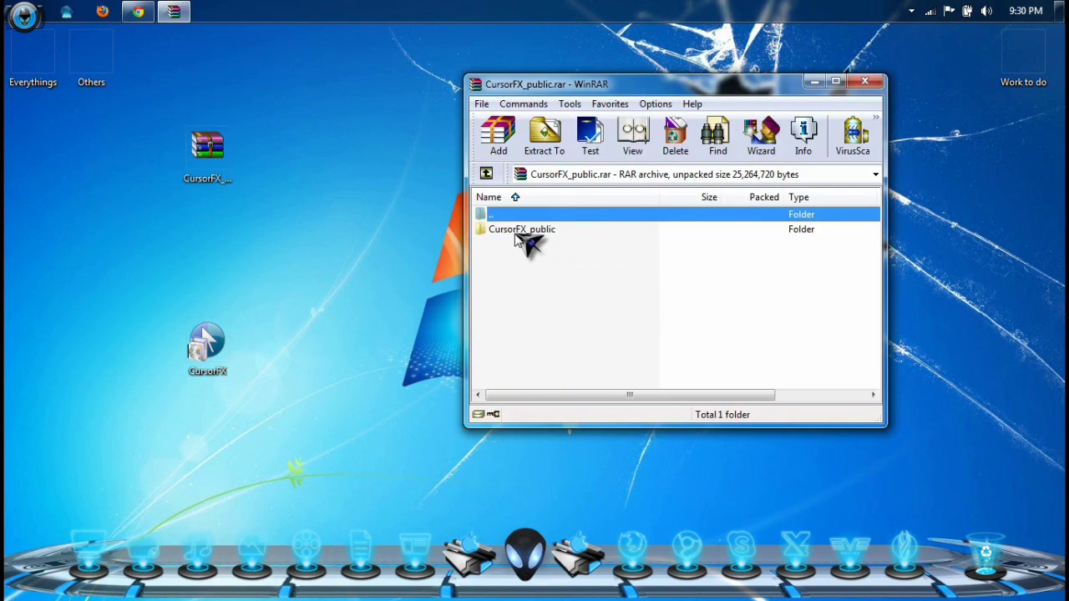
{"action": "left_click", "coordinate": [539, 230]}
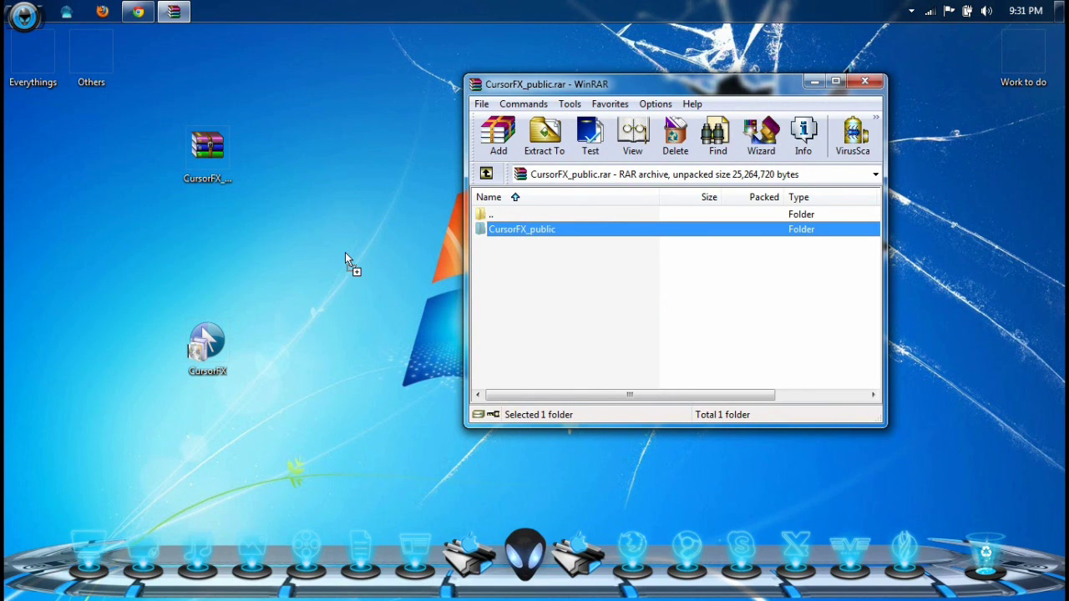
{"action": "left_click_drag", "start_coordinate": [344, 254], "coordinate": [345, 254]}
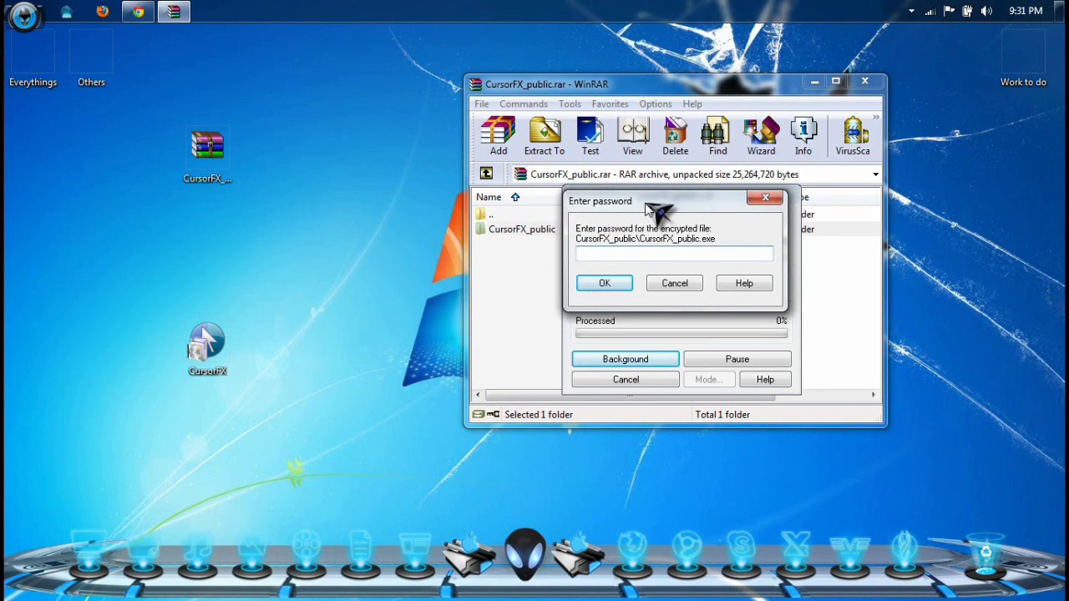
{"action": "left_click_drag", "start_coordinate": [647, 204], "coordinate": [651, 204]}
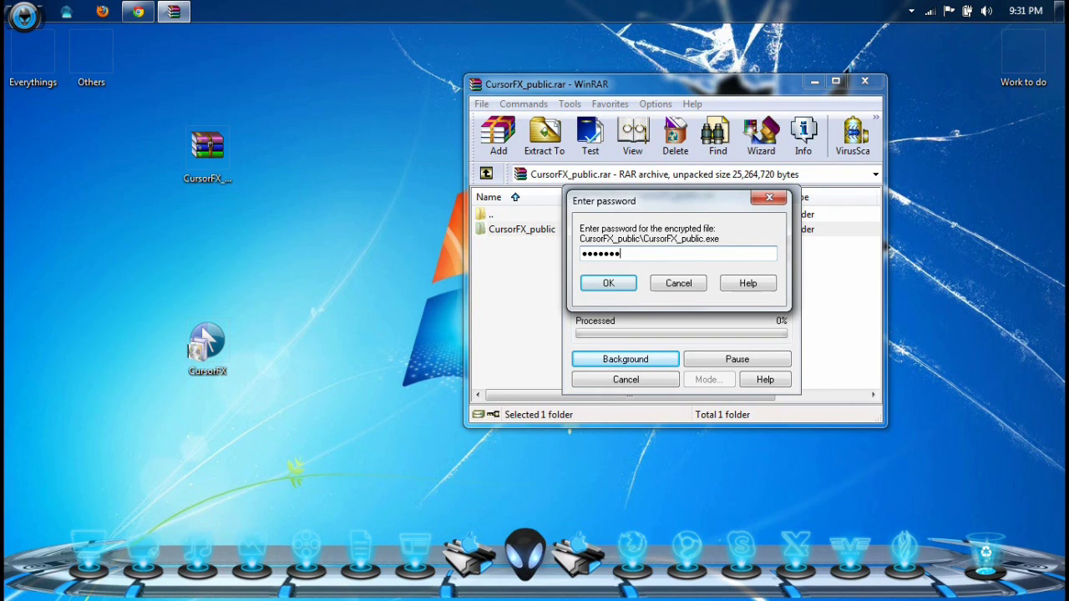
{"action": "key", "text": "Return"}
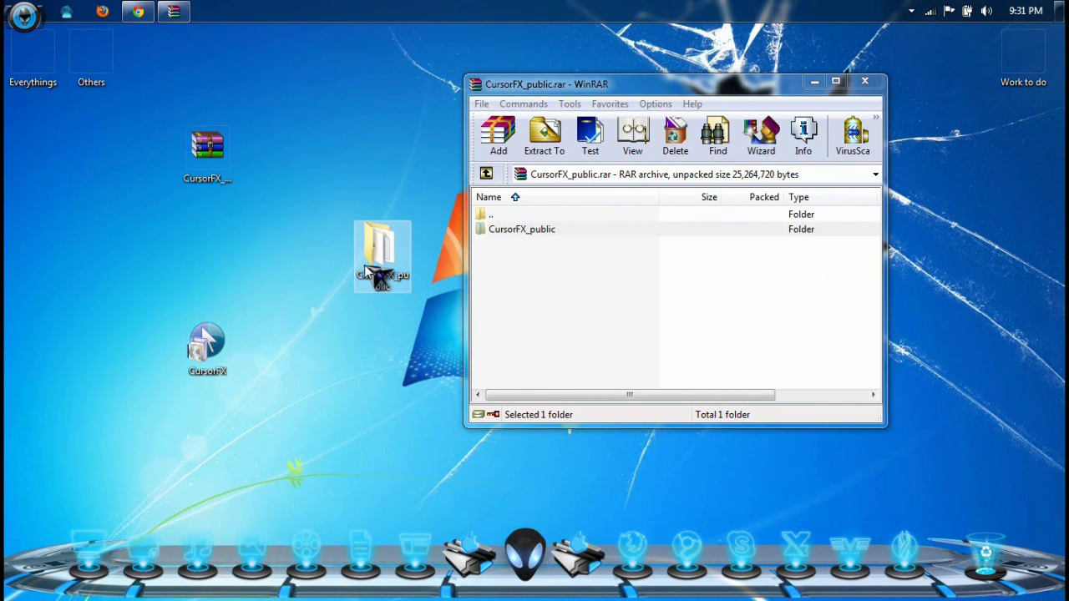
Step: Place the extracted CursorFX_public folder below the archive icon and move WinRAR aside
{"action": "left_click_drag", "start_coordinate": [364, 265], "coordinate": [190, 264]}
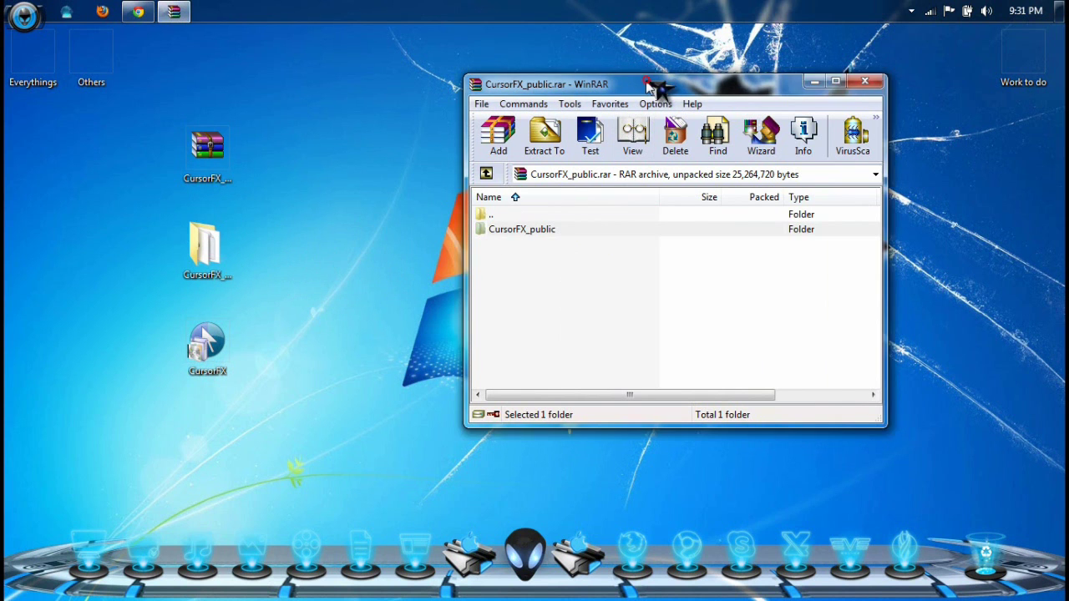
{"action": "left_click_drag", "start_coordinate": [655, 77], "coordinate": [607, 76]}
{"action": "left_click", "coordinate": [305, 266]}
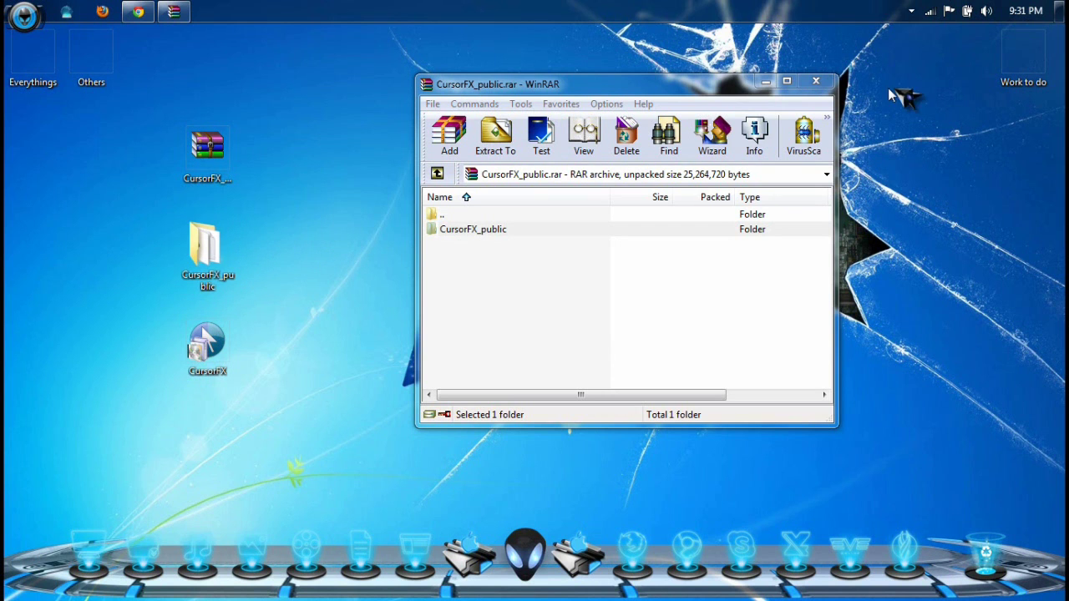
Step: Close WinRAR, check the CursorFX_public folder's three items including CursorFX_public.exe, then close it
{"action": "left_click", "coordinate": [816, 81]}
{"action": "double_click", "coordinate": [204, 251]}
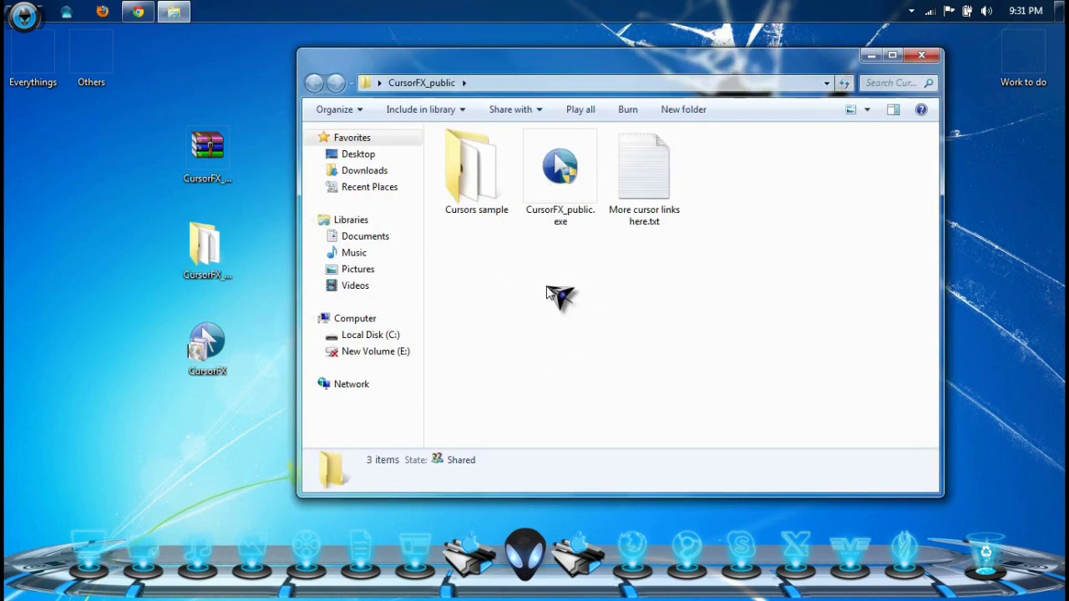
{"action": "left_click", "coordinate": [546, 290]}
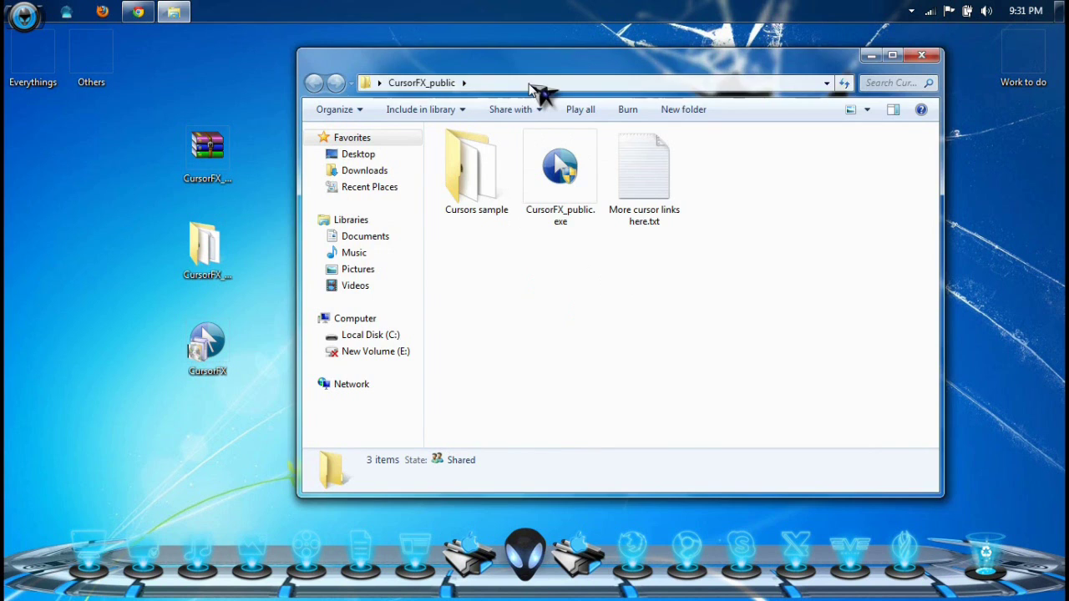
{"action": "left_click_drag", "start_coordinate": [530, 67], "coordinate": [498, 66]}
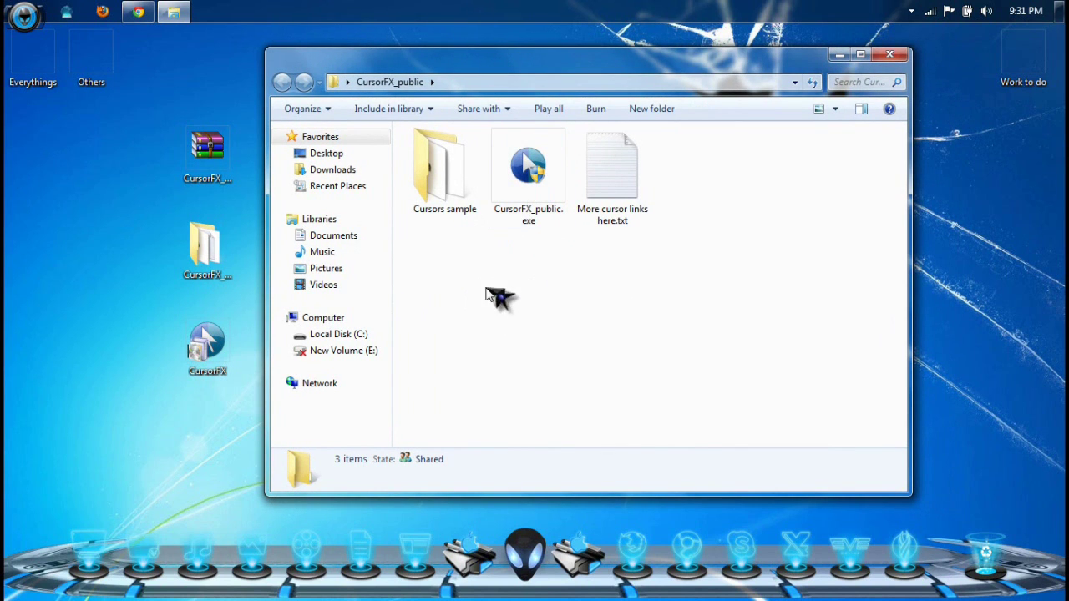
{"action": "left_click", "coordinate": [532, 173]}
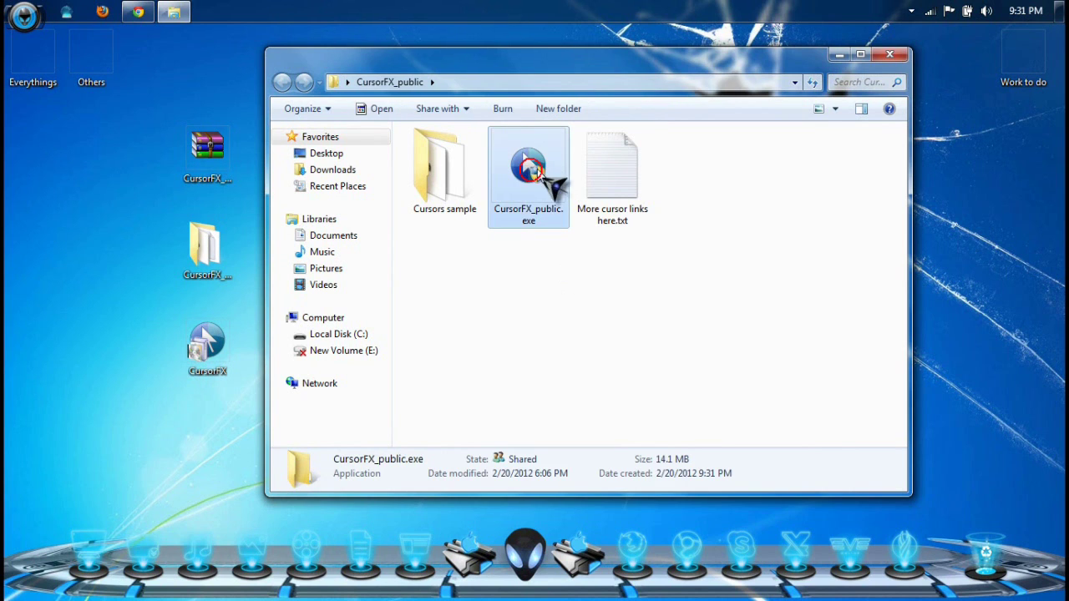
{"action": "left_click", "coordinate": [604, 269]}
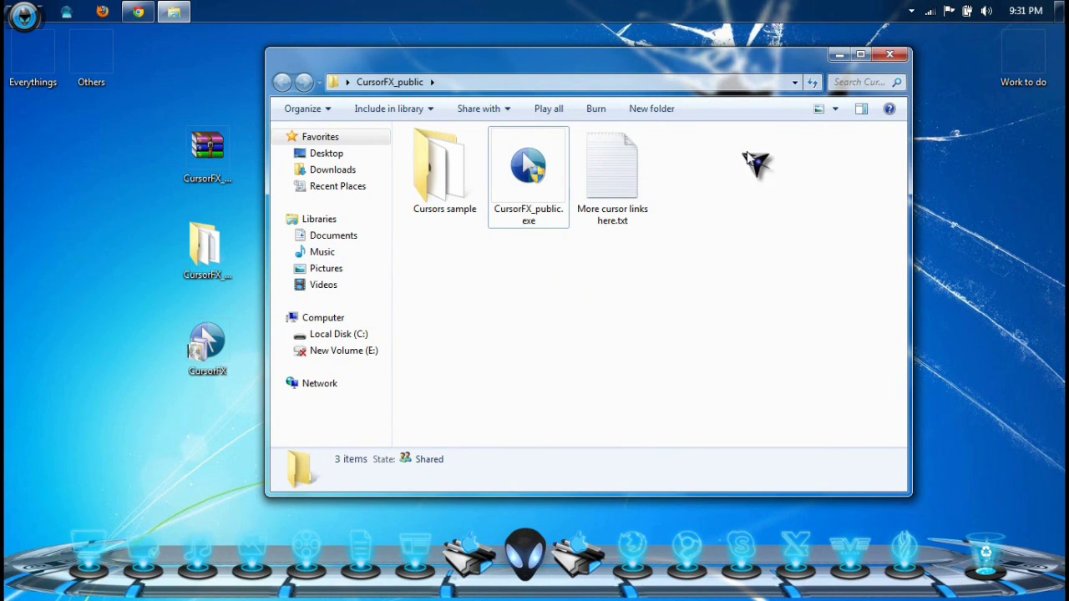
{"action": "left_click", "coordinate": [890, 56]}
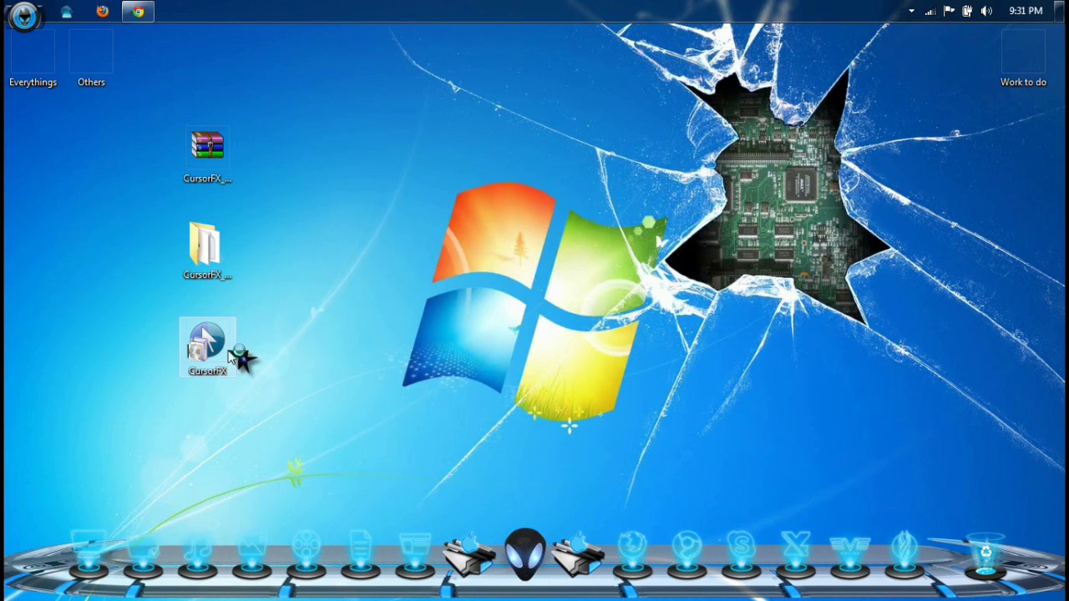
Step: Launch CursorFX and scroll through its My Cursors theme list, with Transcend as current theme
{"action": "double_click", "coordinate": [207, 344]}
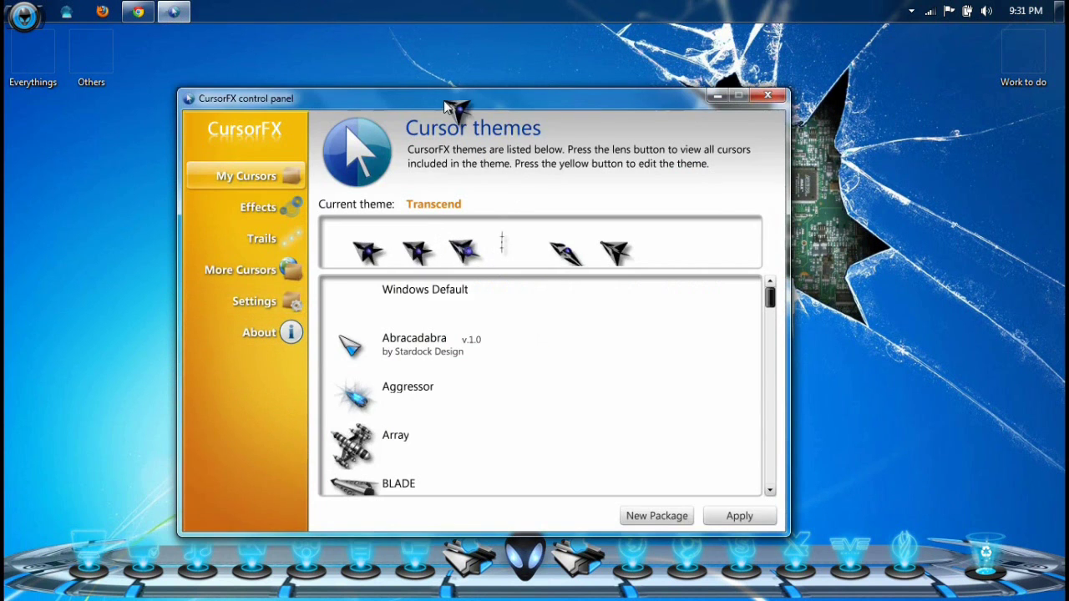
{"action": "left_click_drag", "start_coordinate": [429, 92], "coordinate": [505, 66]}
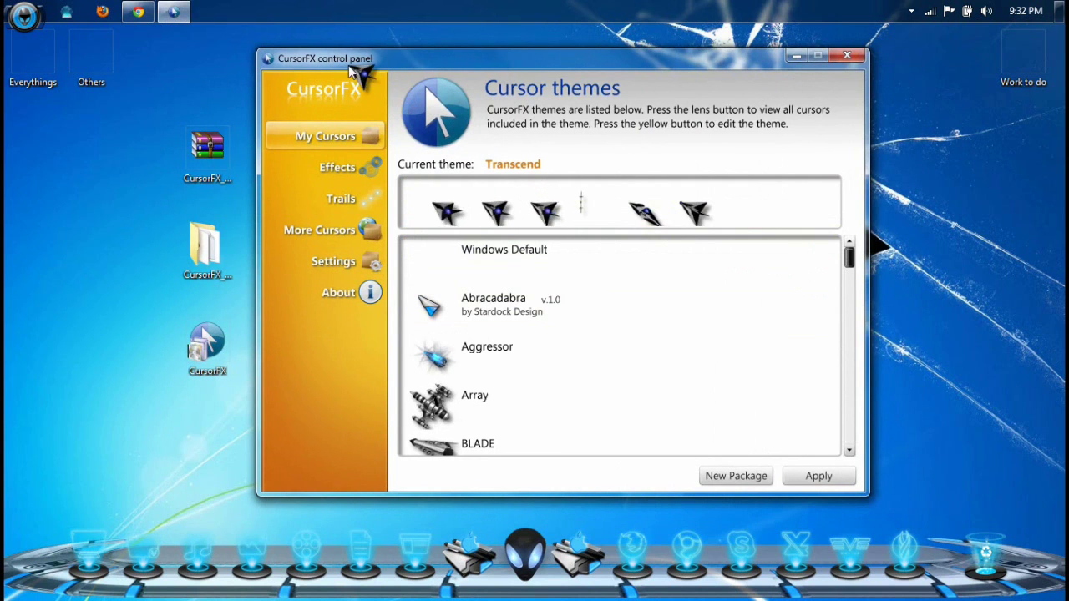
{"action": "left_click_drag", "start_coordinate": [850, 261], "coordinate": [866, 224]}
{"action": "scroll", "coordinate": [534, 368], "scroll_direction": "down", "scroll_amount": 5}
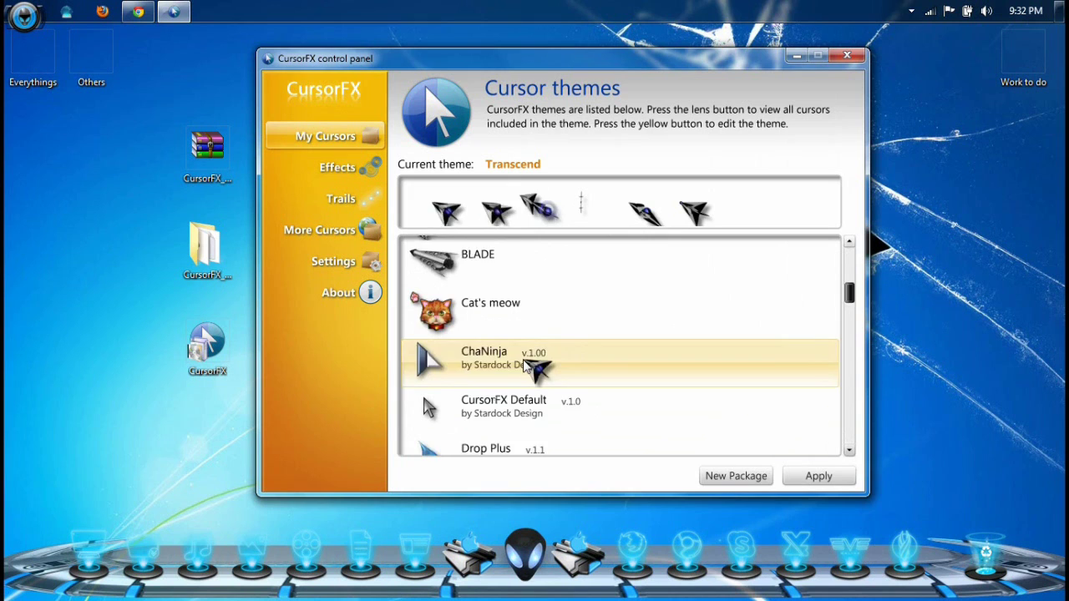
{"action": "scroll", "coordinate": [535, 376], "scroll_direction": "down", "scroll_amount": 6}
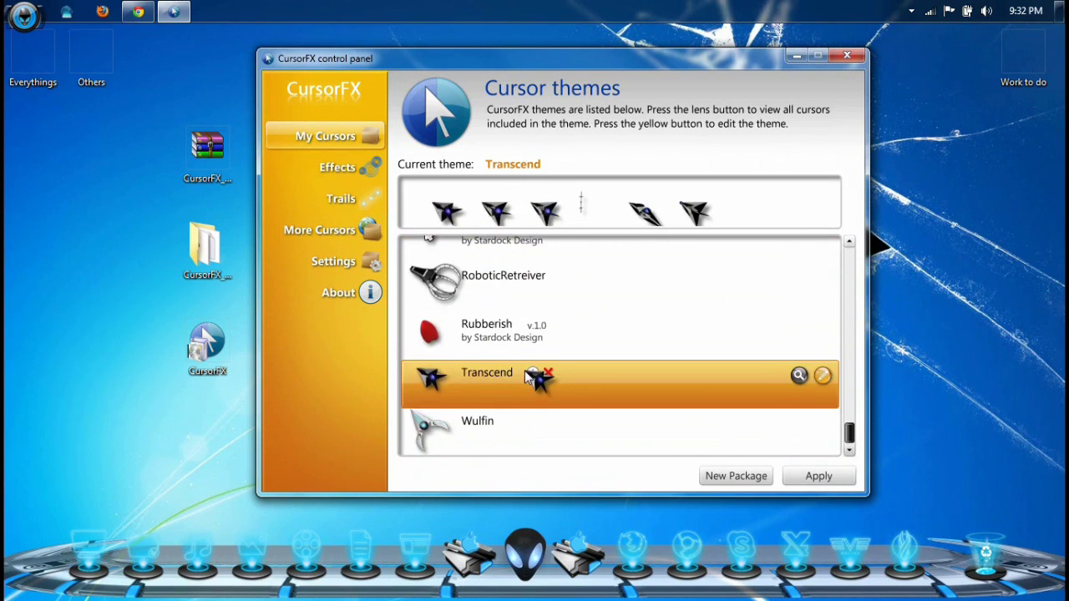
{"action": "scroll", "coordinate": [534, 392], "scroll_direction": "up", "scroll_amount": 5}
{"action": "scroll", "coordinate": [535, 401], "scroll_direction": "up", "scroll_amount": 5}
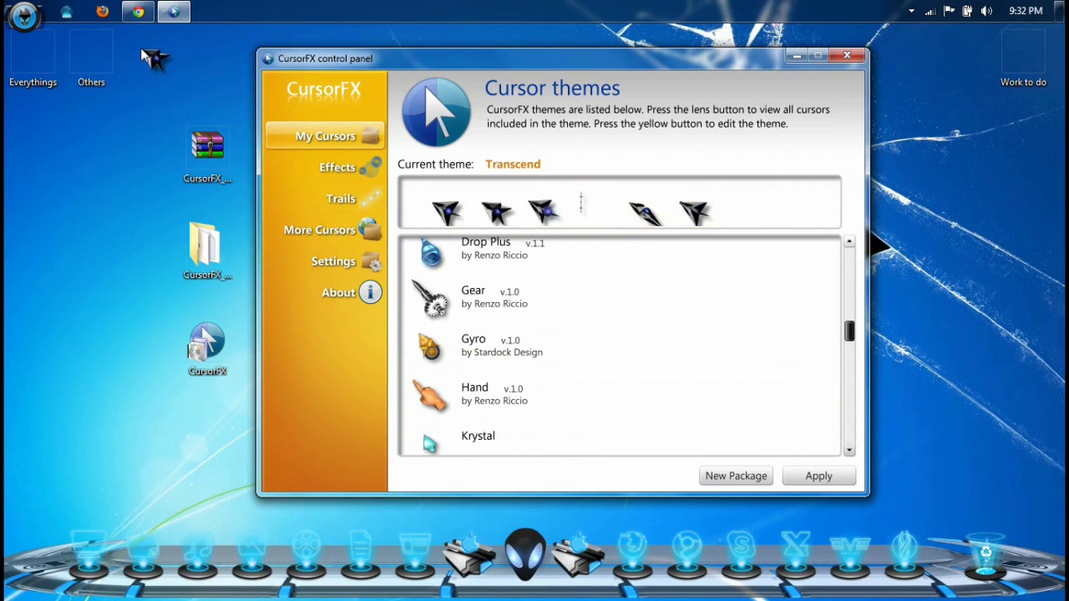
{"action": "left_click", "coordinate": [138, 11]}
Step: Browse page 4 of WinCustomize's CursorFX themes, then restore the CursorFX control panel
{"action": "left_click", "coordinate": [213, 36]}
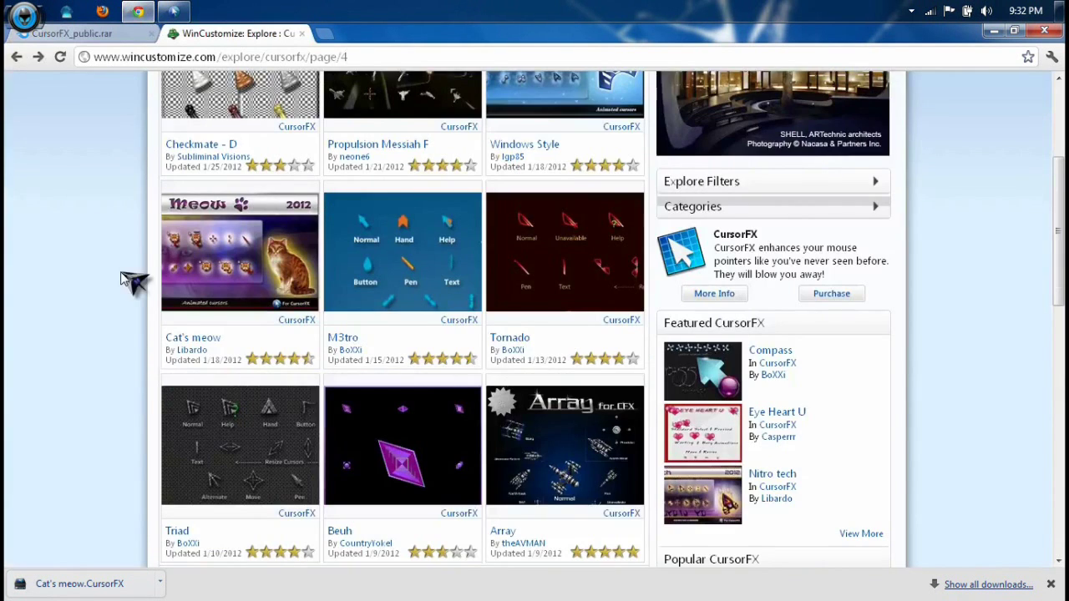
{"action": "scroll", "coordinate": [131, 292], "scroll_direction": "up", "scroll_amount": 2}
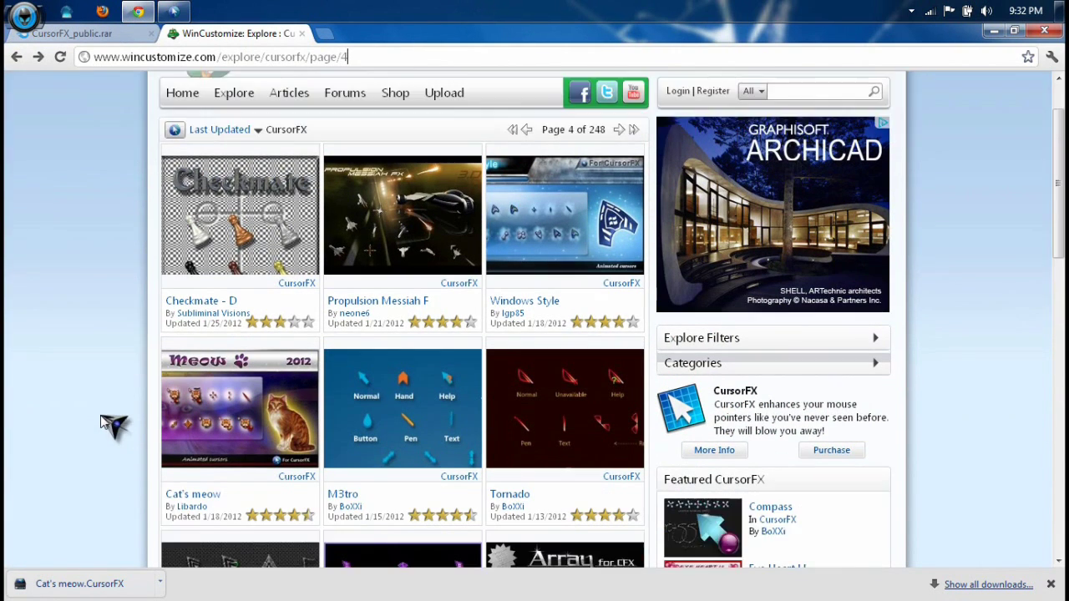
{"action": "scroll", "coordinate": [105, 426], "scroll_direction": "down", "scroll_amount": 3}
{"action": "scroll", "coordinate": [104, 426], "scroll_direction": "down", "scroll_amount": 2}
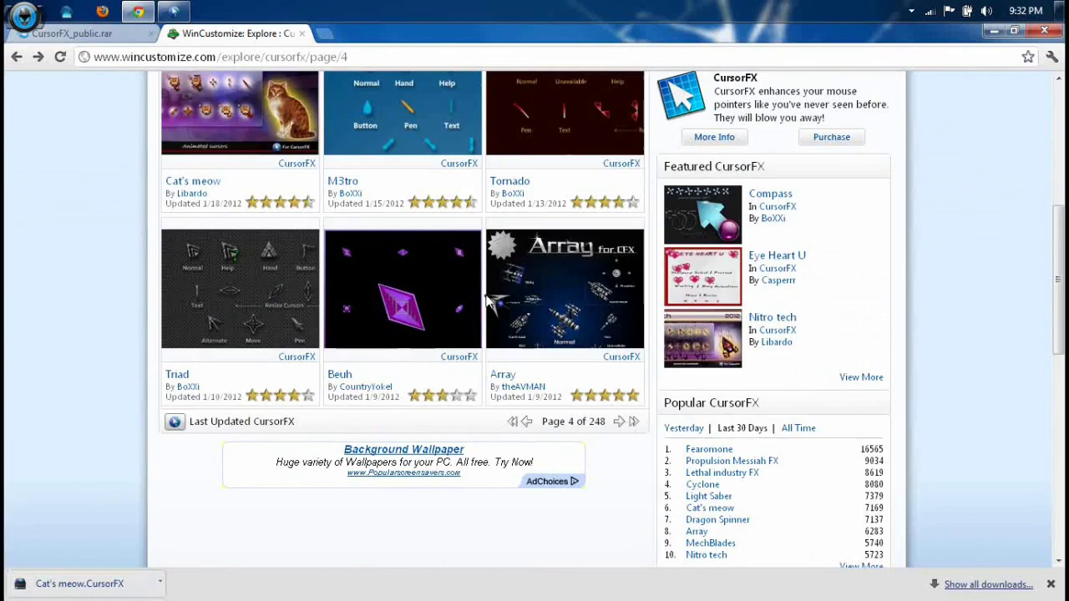
{"action": "scroll", "coordinate": [509, 305], "scroll_direction": "up", "scroll_amount": 4}
{"action": "scroll", "coordinate": [519, 267], "scroll_direction": "down", "scroll_amount": 3}
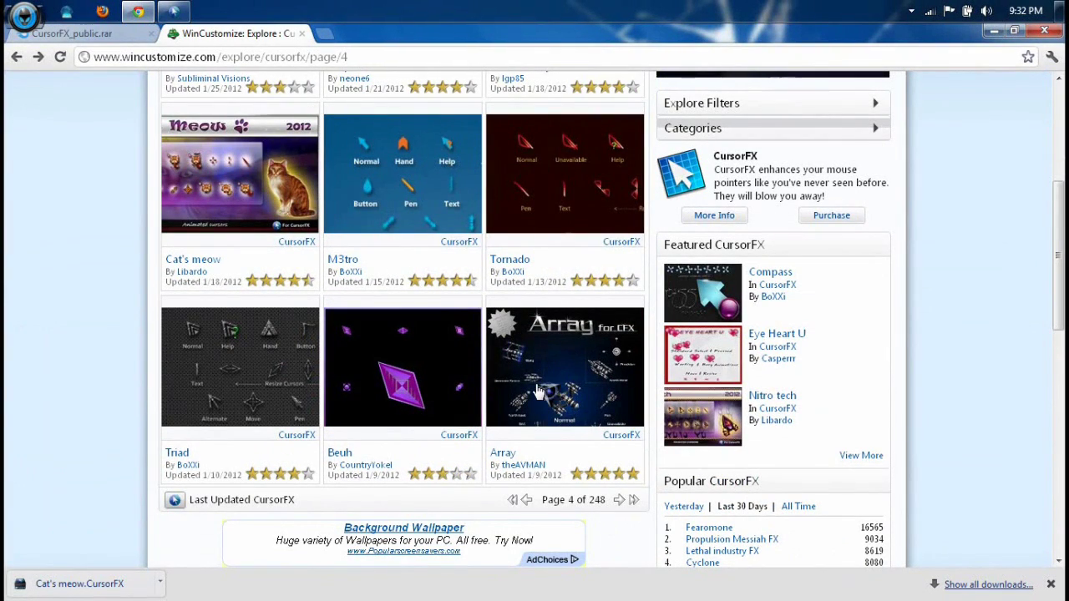
{"action": "scroll", "coordinate": [422, 351], "scroll_direction": "up", "scroll_amount": 4}
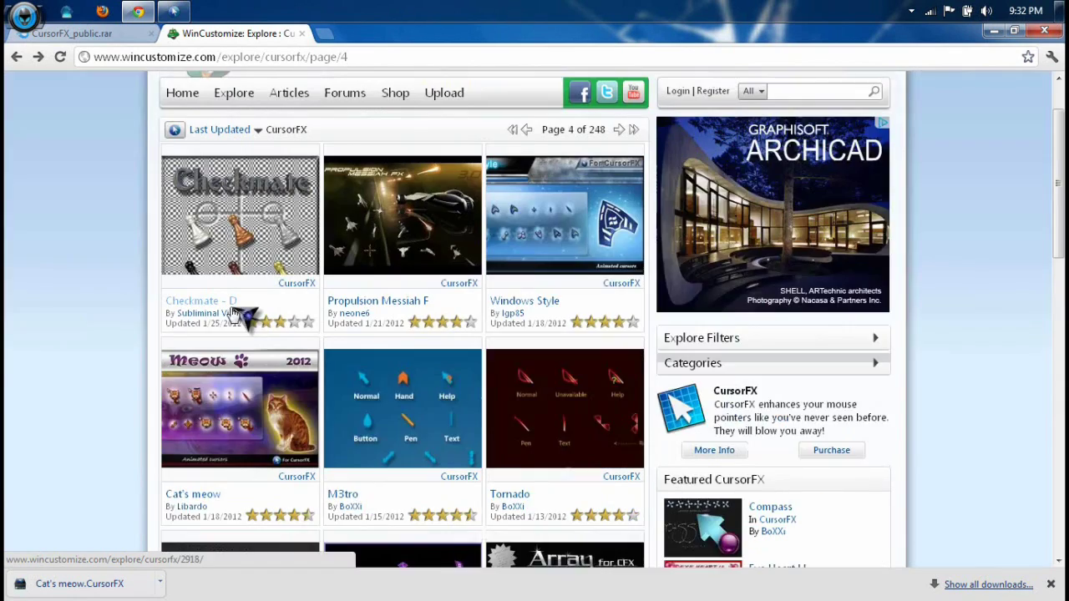
{"action": "left_click", "coordinate": [173, 11]}
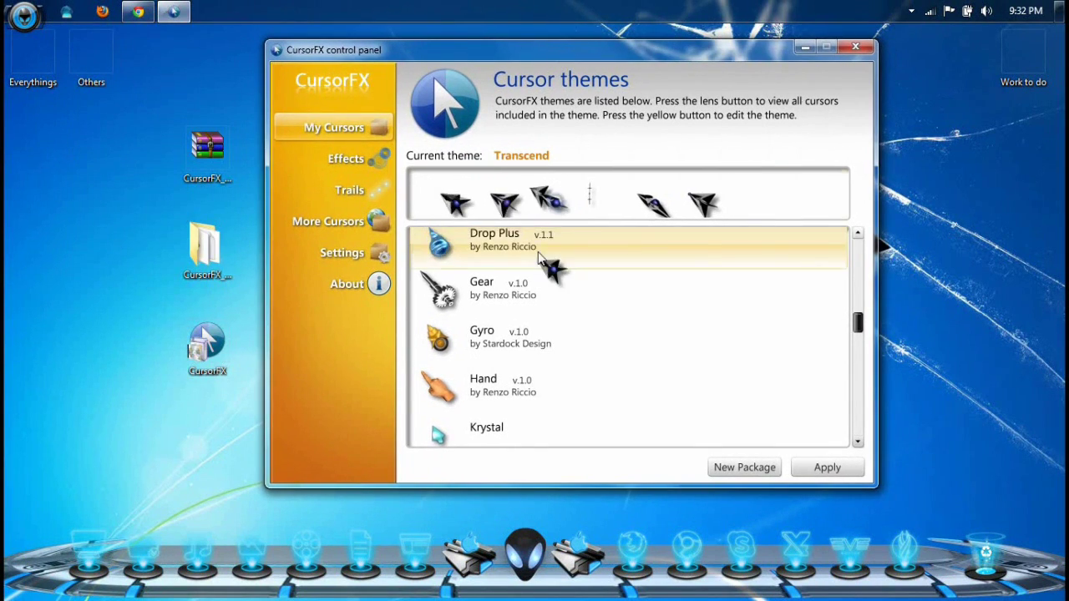
Step: Close CursorFX and replace the desktop CursorFX shortcut with a fresh copy from Start search 'cursorf'
{"action": "left_click", "coordinate": [856, 46]}
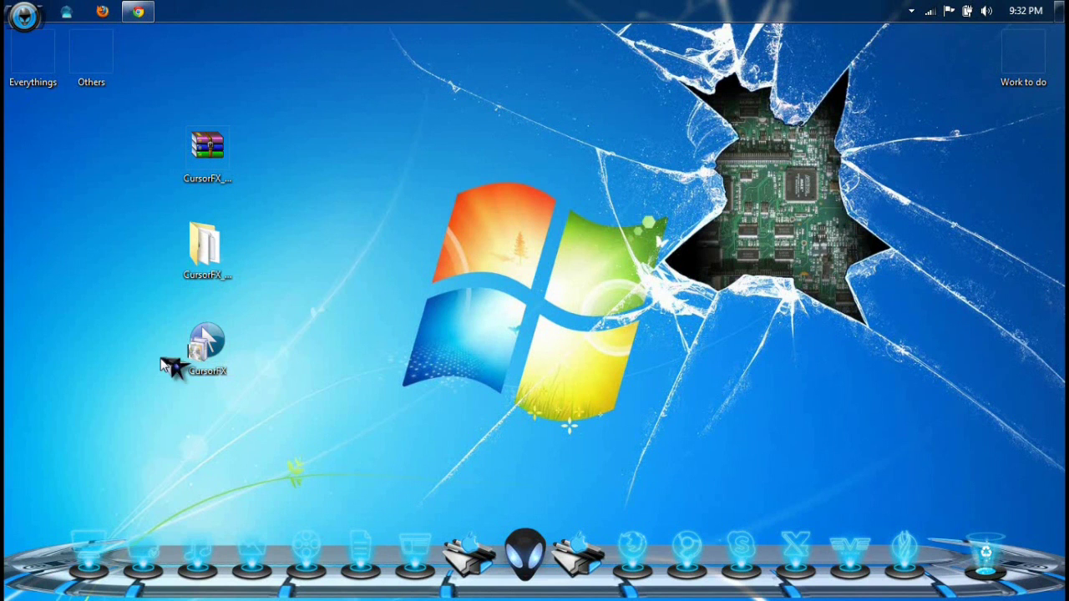
{"action": "left_click", "coordinate": [24, 15]}
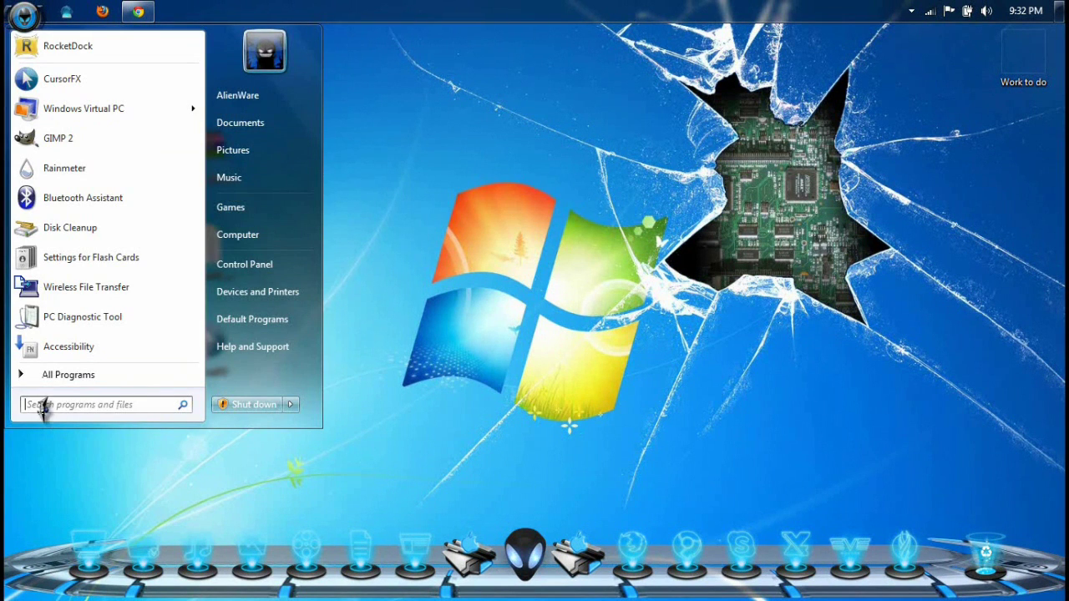
{"action": "type", "text": "curs"}
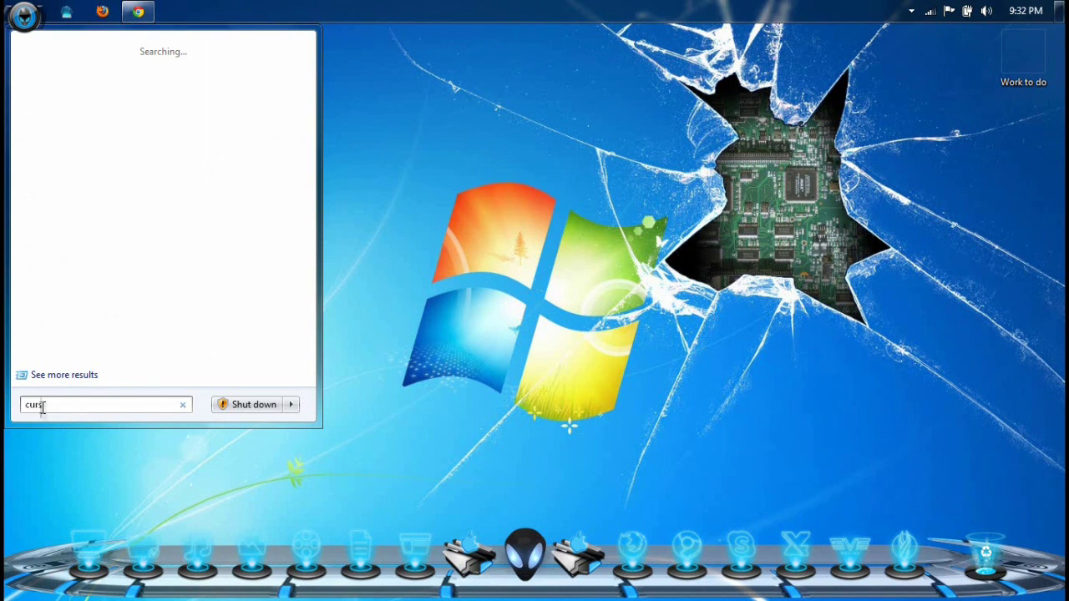
{"action": "type", "text": "orfx"}
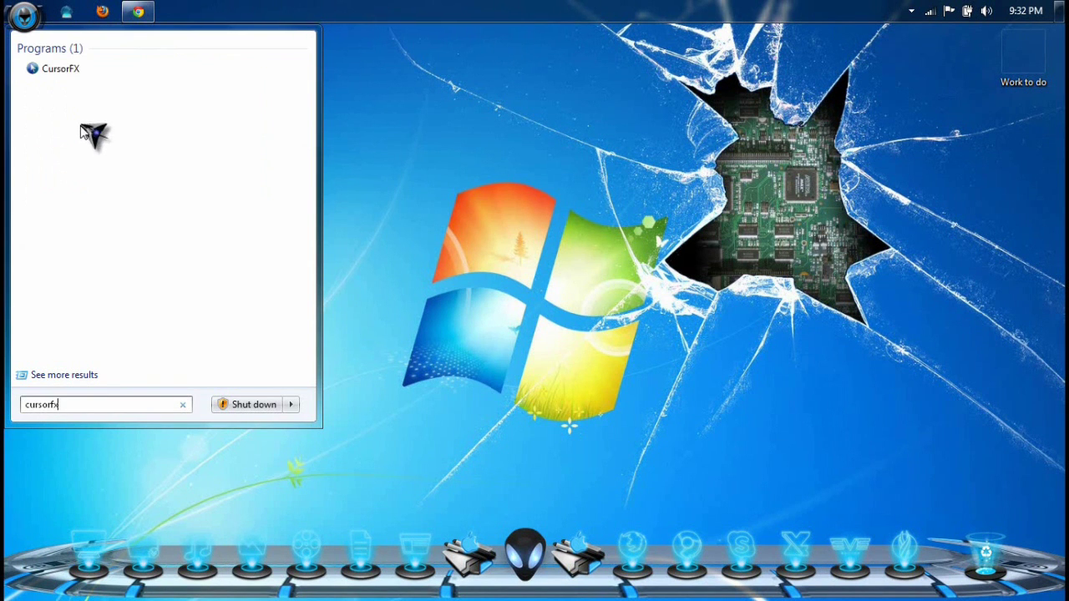
{"action": "right_click", "coordinate": [55, 73]}
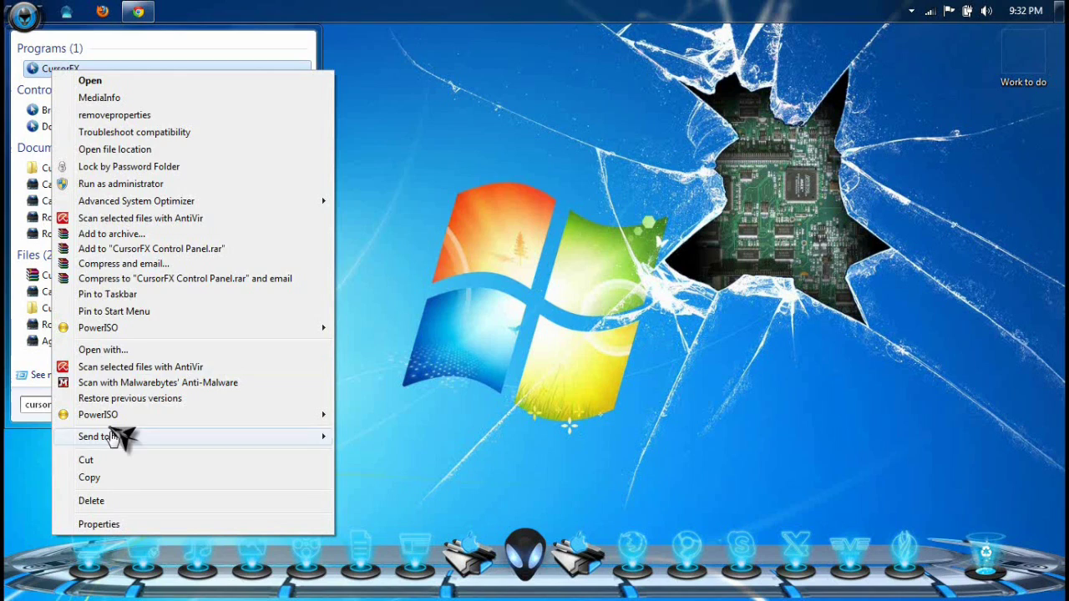
{"action": "left_click", "coordinate": [97, 478]}
{"action": "right_click", "coordinate": [468, 189]}
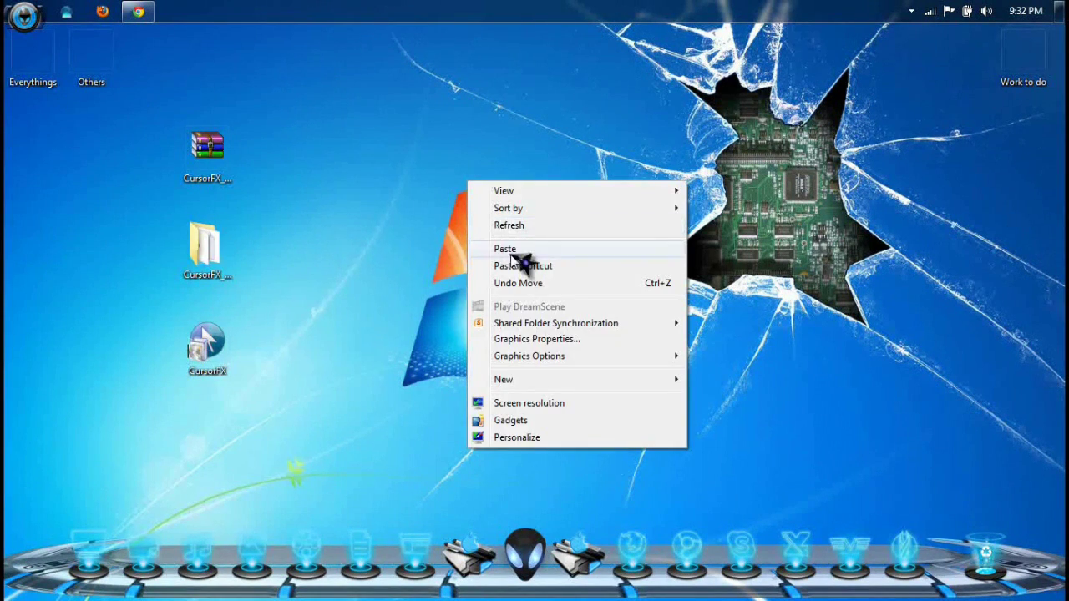
{"action": "left_click", "coordinate": [500, 247]}
{"action": "left_click", "coordinate": [501, 284]}
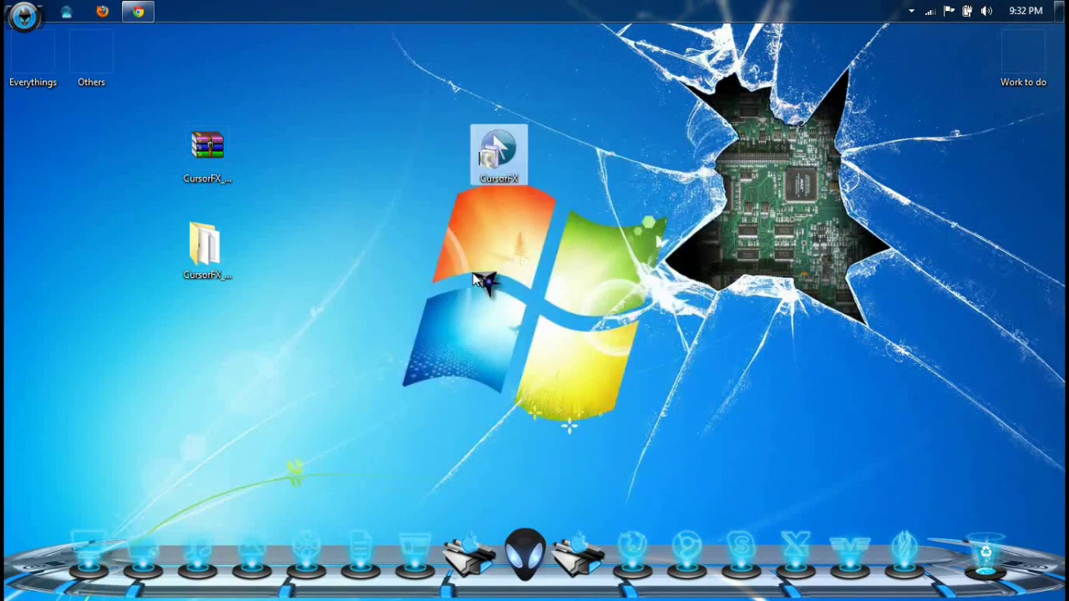
{"action": "left_click_drag", "start_coordinate": [509, 160], "coordinate": [211, 352]}
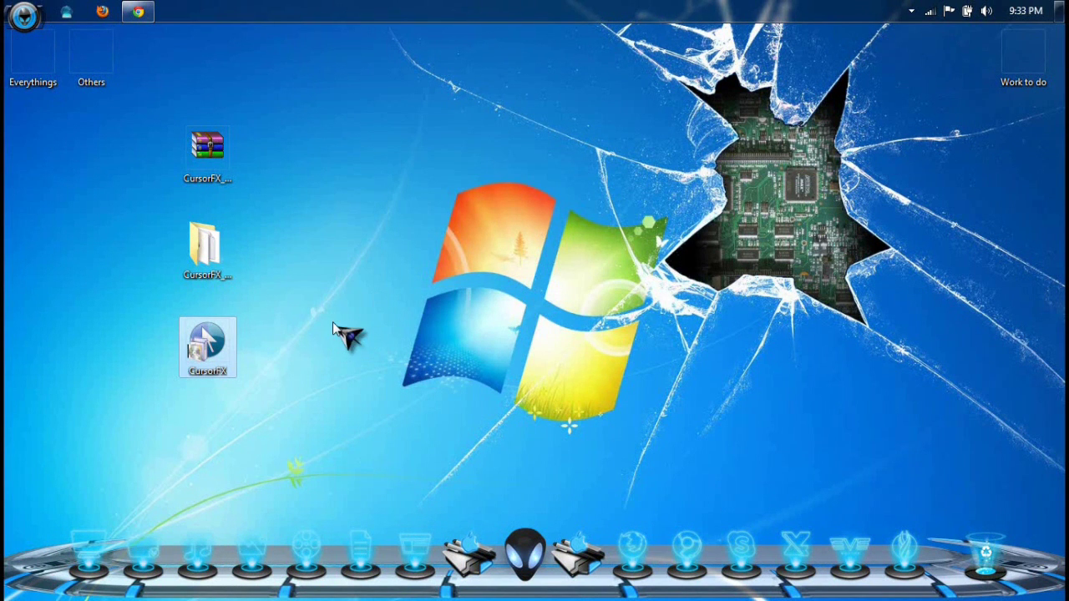
Step: Relaunch CursorFX from the desktop shortcut as administrator and reposition its control panel
{"action": "right_click", "coordinate": [215, 346]}
{"action": "left_click", "coordinate": [276, 215]}
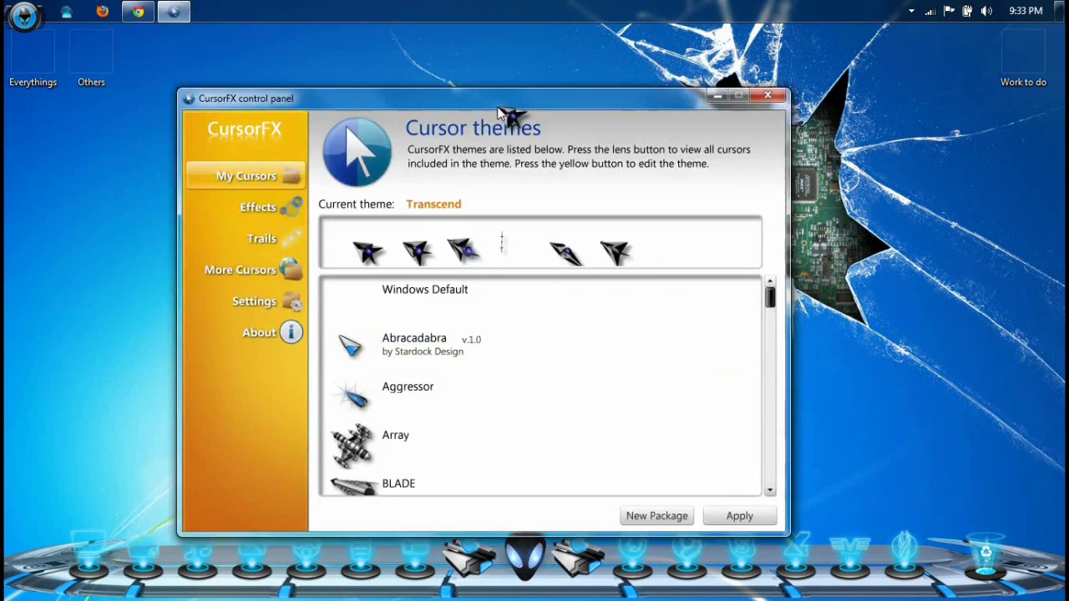
{"action": "left_click_drag", "start_coordinate": [495, 105], "coordinate": [598, 63]}
Step: Open CursorFX_public > Cursors sample to view its nine theme files, such as Aggressor.CursorFX
{"action": "double_click", "coordinate": [205, 251]}
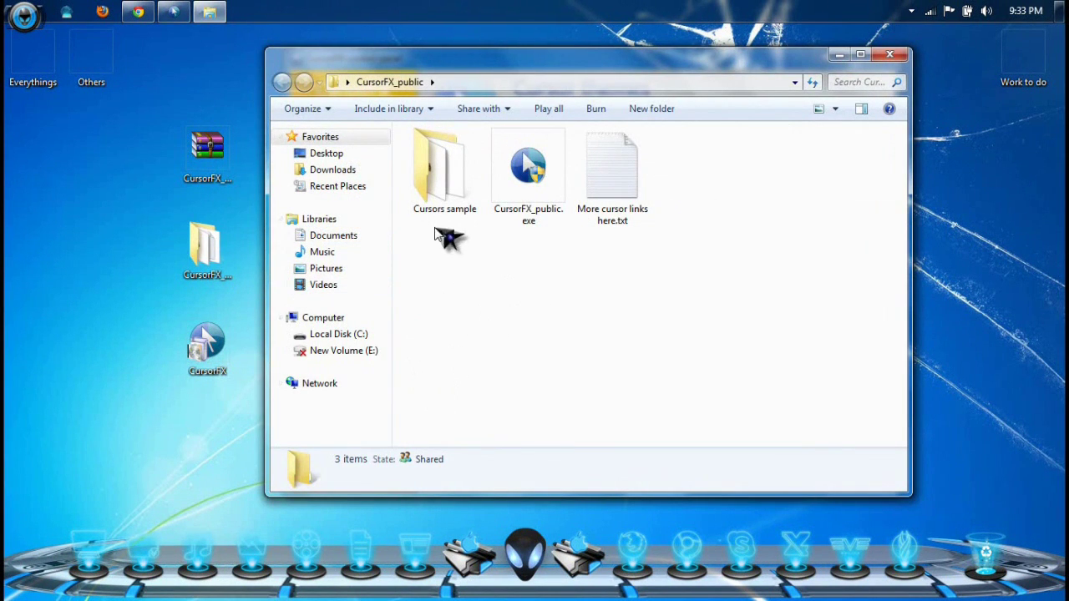
{"action": "double_click", "coordinate": [445, 176]}
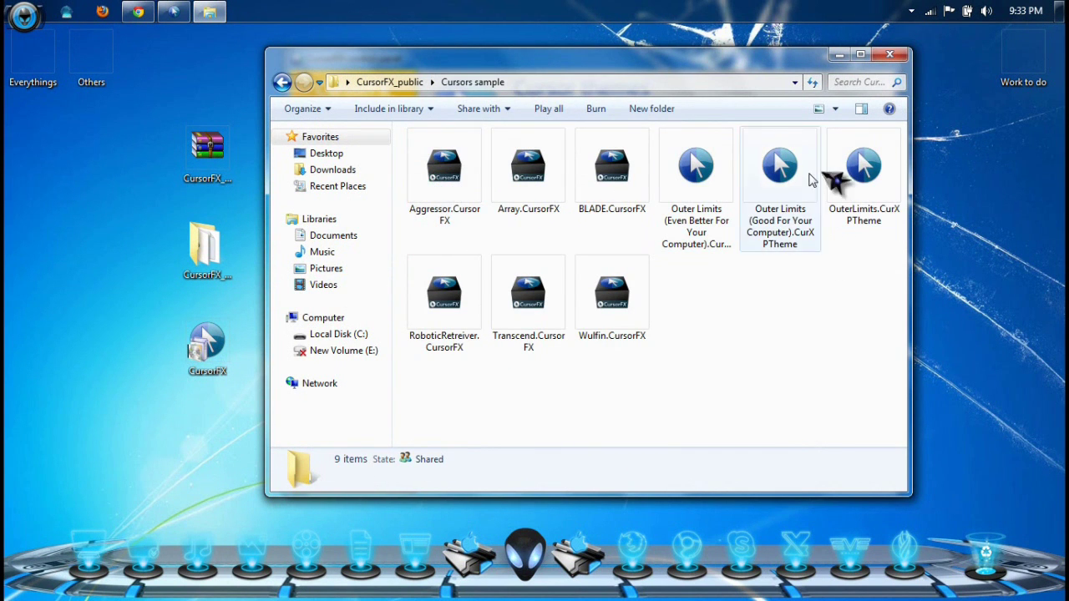
{"action": "left_click", "coordinate": [447, 188]}
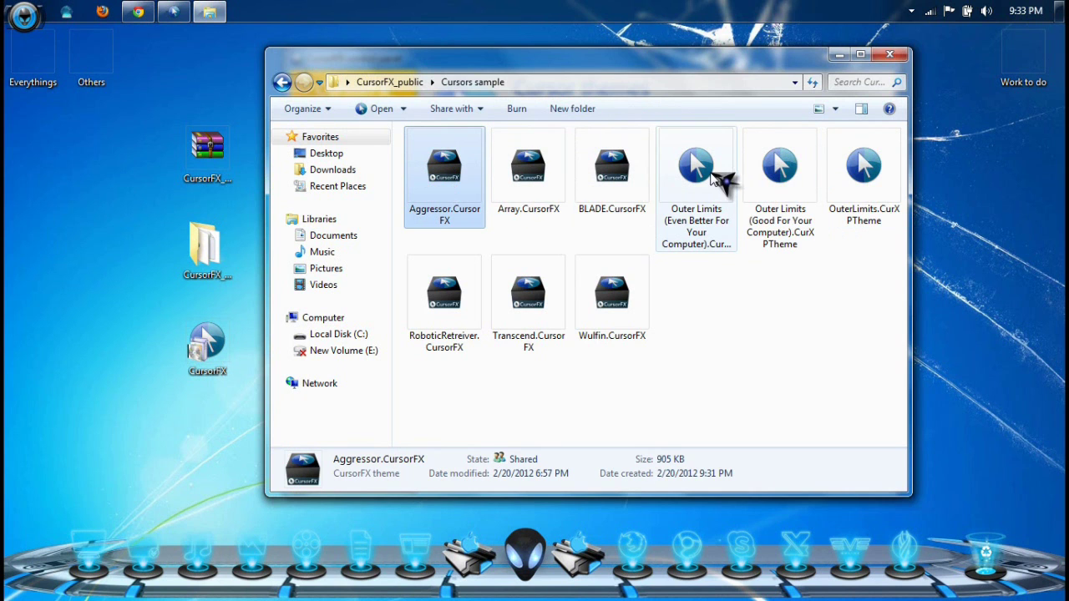
{"action": "left_click", "coordinate": [738, 311]}
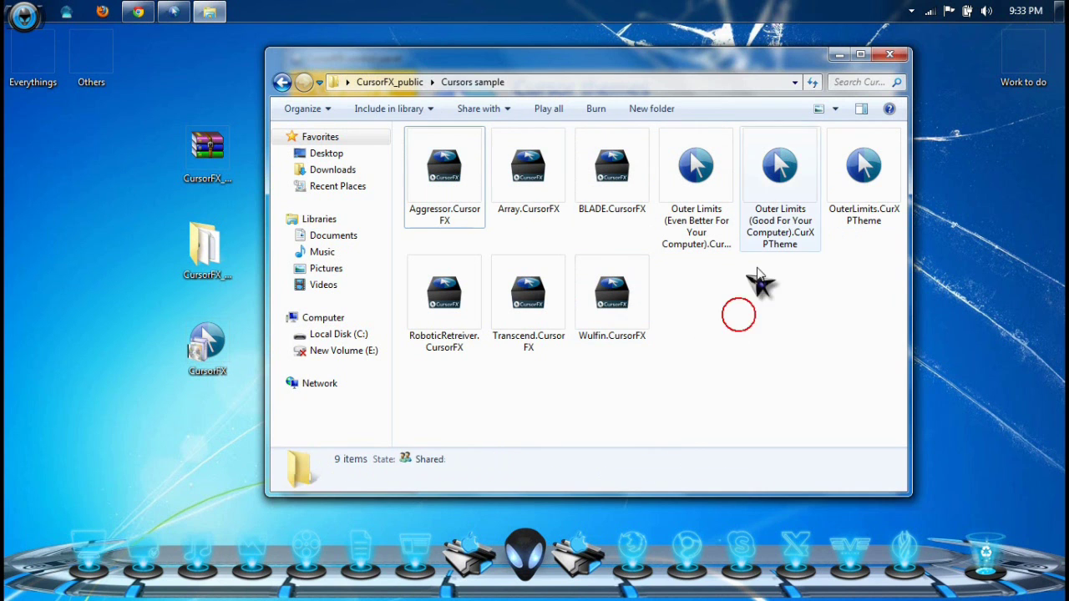
Step: Close the sample folder and apply the Cat's meow theme from the My Cursors list
{"action": "left_click", "coordinate": [890, 55]}
{"action": "scroll", "coordinate": [609, 342], "scroll_direction": "down", "scroll_amount": 2}
{"action": "scroll", "coordinate": [610, 346], "scroll_direction": "down", "scroll_amount": 2}
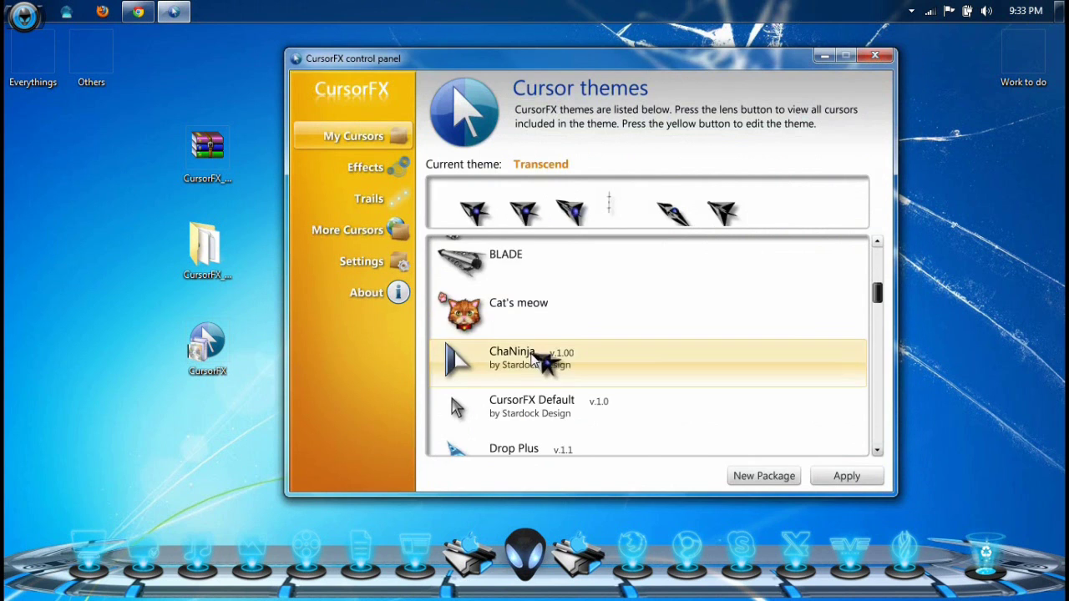
{"action": "scroll", "coordinate": [518, 361], "scroll_direction": "up", "scroll_amount": 1}
{"action": "scroll", "coordinate": [501, 355], "scroll_direction": "up", "scroll_amount": 1}
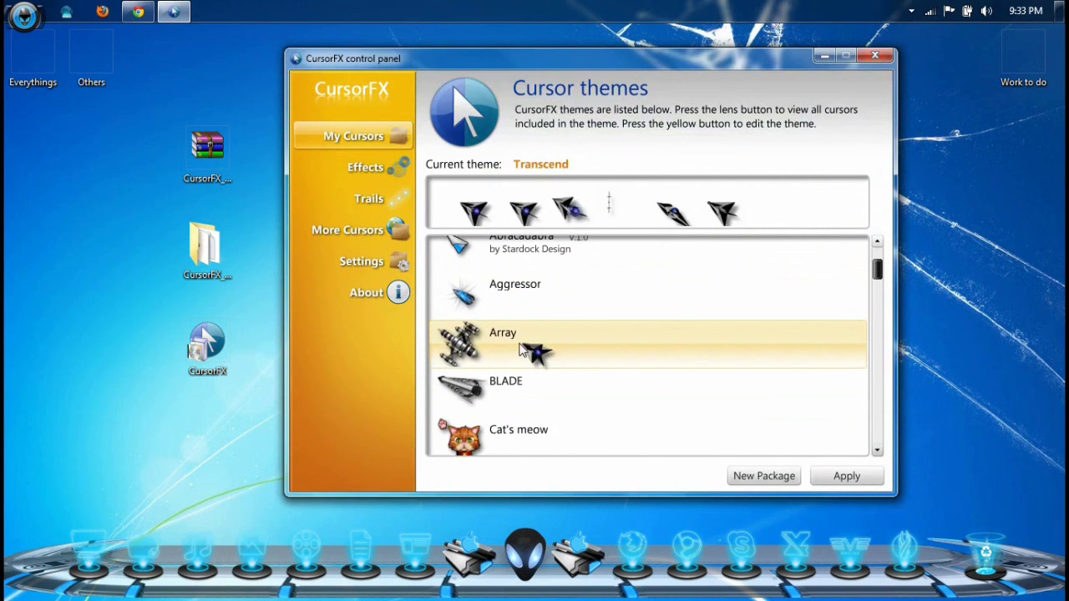
{"action": "scroll", "coordinate": [509, 334], "scroll_direction": "down", "scroll_amount": 1}
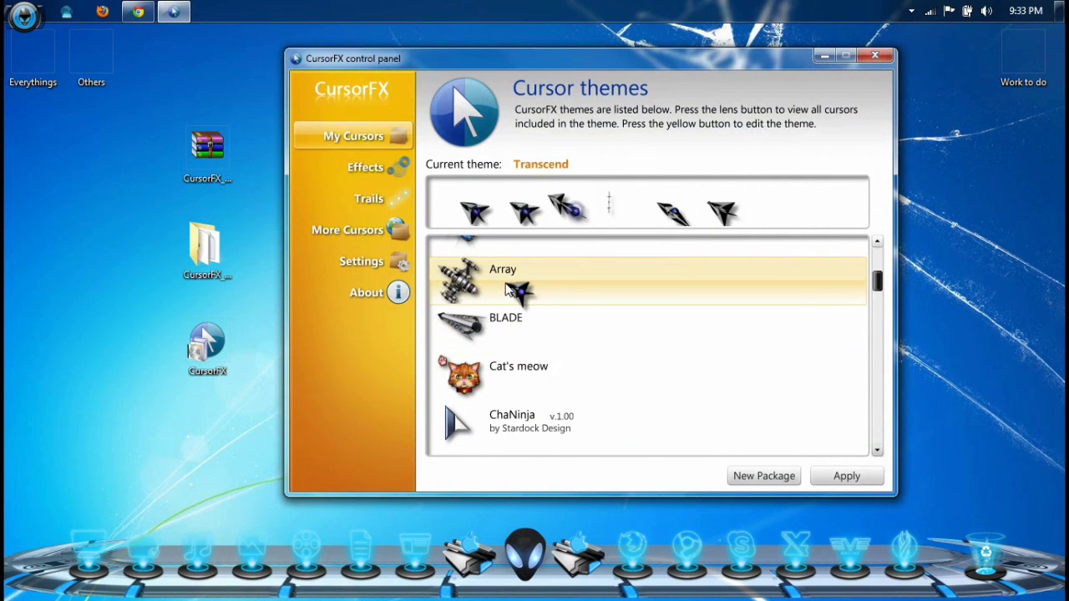
{"action": "scroll", "coordinate": [555, 346], "scroll_direction": "down", "scroll_amount": 9}
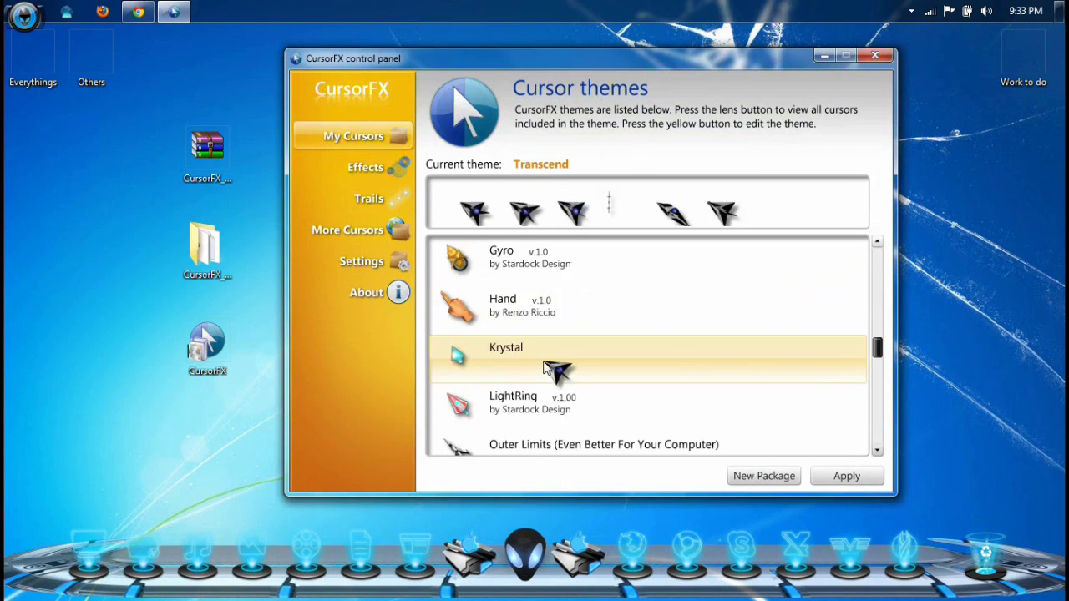
{"action": "scroll", "coordinate": [543, 401], "scroll_direction": "down", "scroll_amount": 6}
{"action": "scroll", "coordinate": [547, 405], "scroll_direction": "up", "scroll_amount": 8}
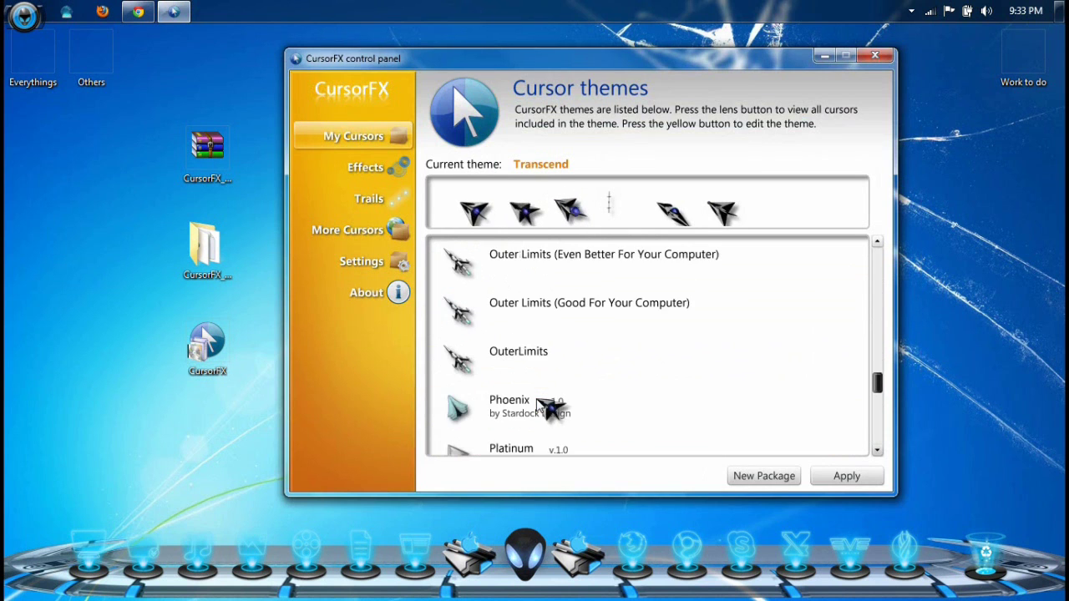
{"action": "scroll", "coordinate": [531, 399], "scroll_direction": "up", "scroll_amount": 2}
{"action": "scroll", "coordinate": [530, 399], "scroll_direction": "up", "scroll_amount": 5}
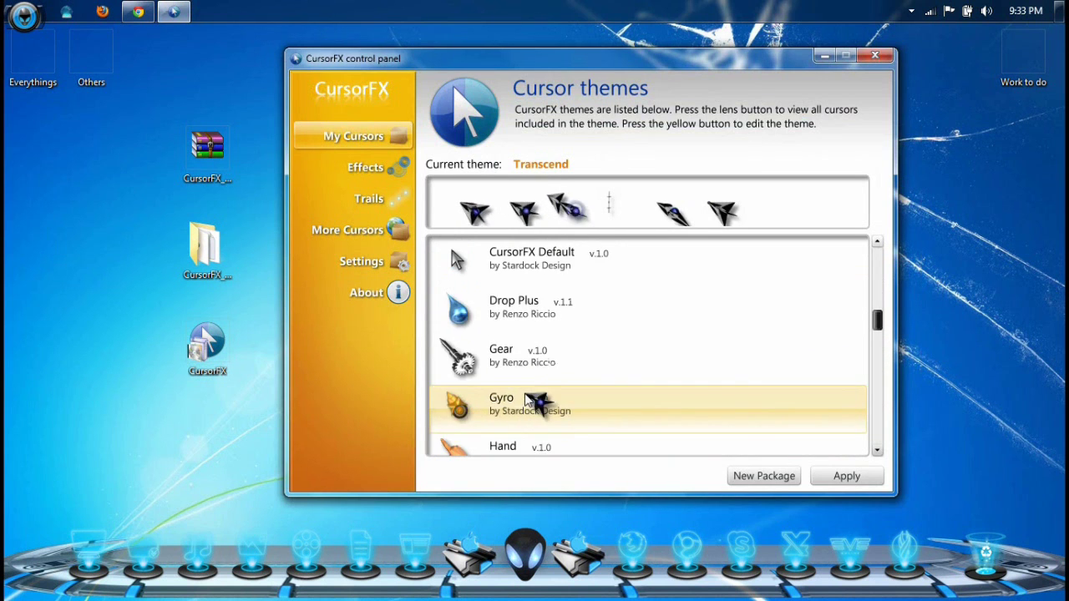
{"action": "scroll", "coordinate": [522, 345], "scroll_direction": "up", "scroll_amount": 1}
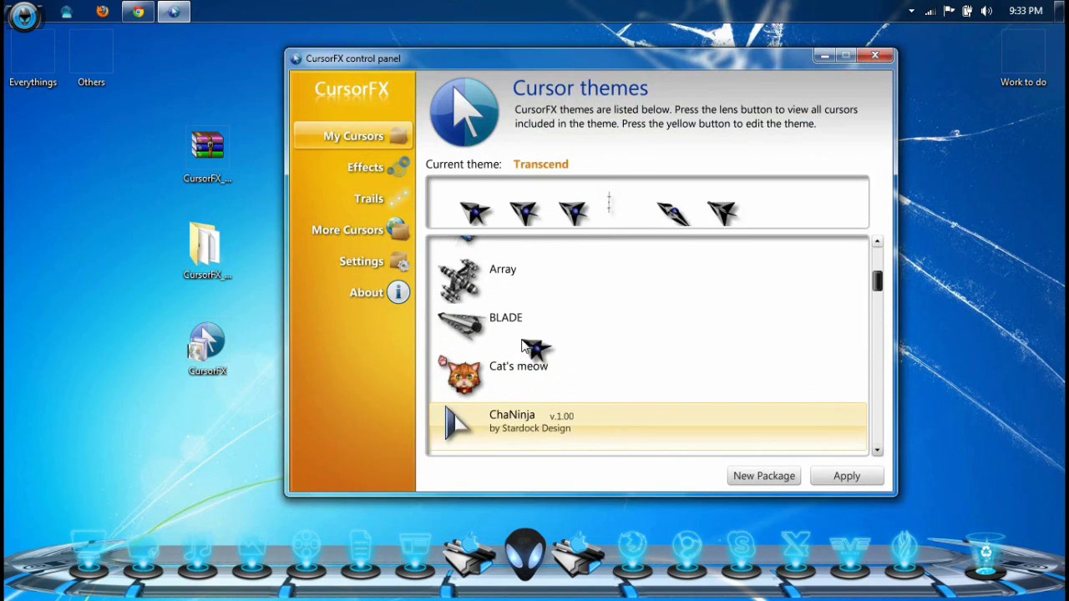
{"action": "scroll", "coordinate": [492, 338], "scroll_direction": "up", "scroll_amount": 1}
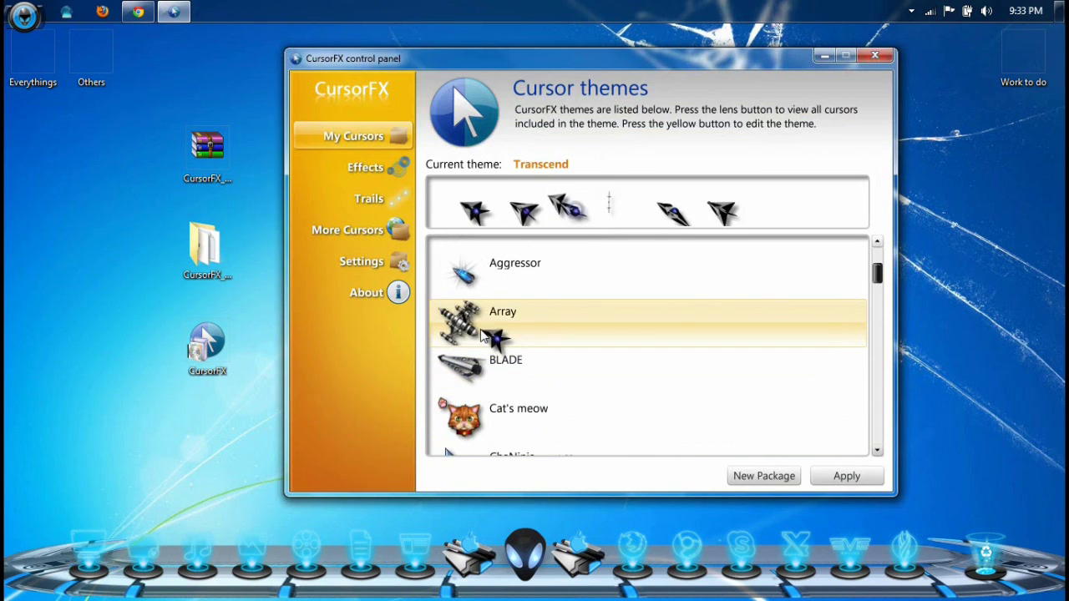
{"action": "scroll", "coordinate": [496, 341], "scroll_direction": "up", "scroll_amount": 2}
{"action": "scroll", "coordinate": [490, 345], "scroll_direction": "down", "scroll_amount": 4}
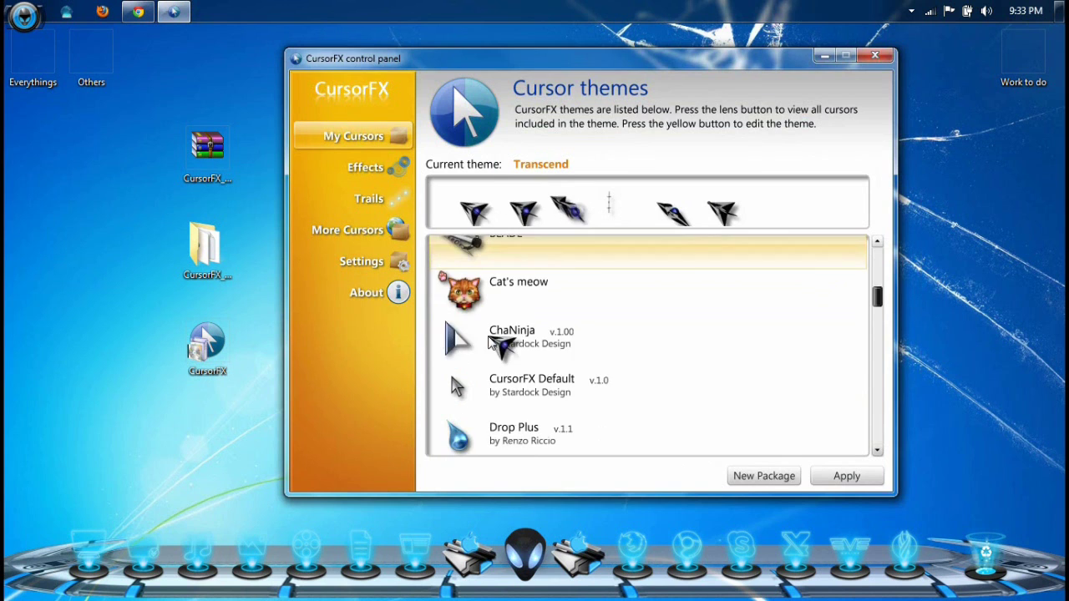
{"action": "scroll", "coordinate": [493, 351], "scroll_direction": "up", "scroll_amount": 1}
{"action": "left_click", "coordinate": [464, 344]}
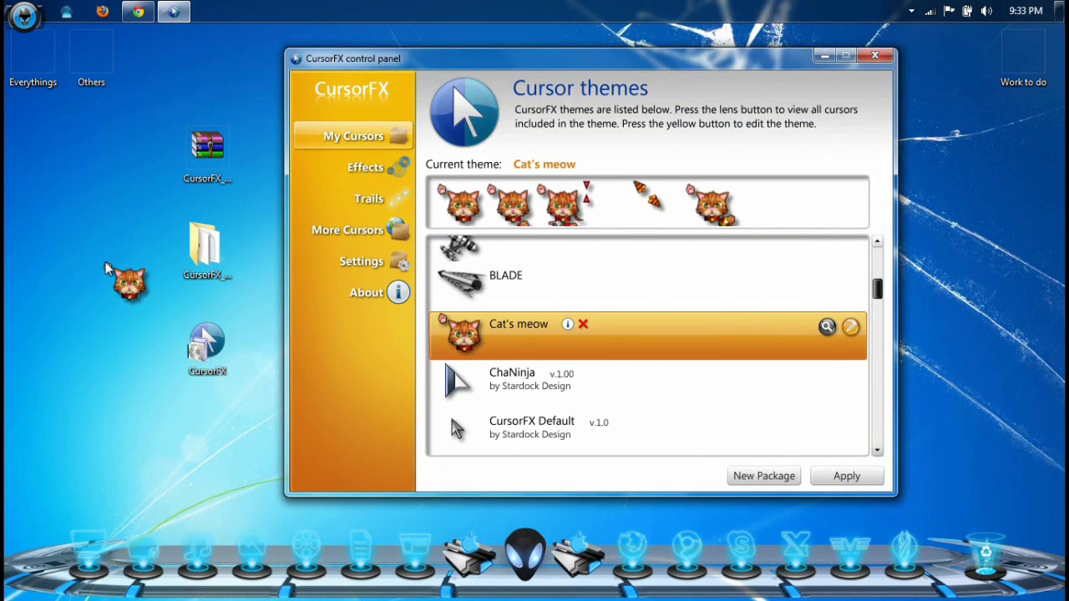
Step: Apply the RoboticRetreiver cursor theme and try its claw pointer on the desktop
{"action": "scroll", "coordinate": [593, 401], "scroll_direction": "down", "scroll_amount": 4}
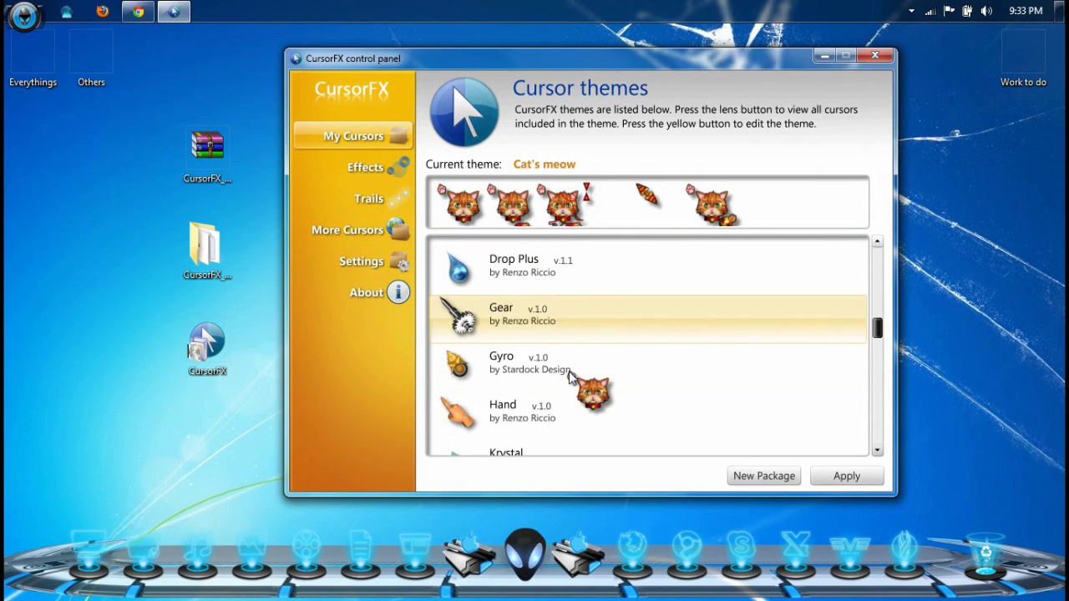
{"action": "scroll", "coordinate": [568, 375], "scroll_direction": "down", "scroll_amount": 5}
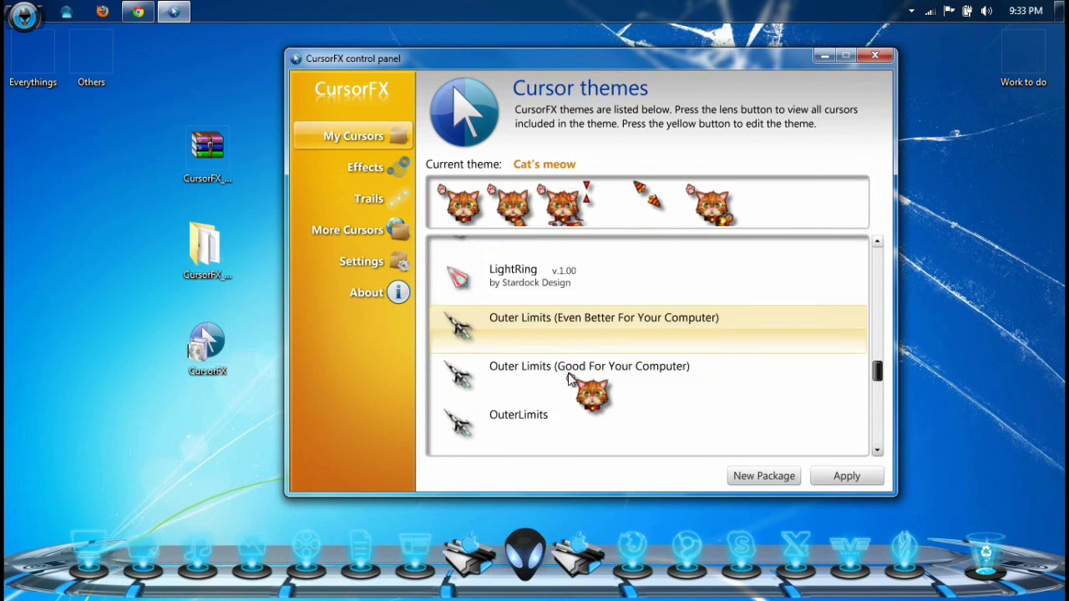
{"action": "scroll", "coordinate": [567, 379], "scroll_direction": "down", "scroll_amount": 5}
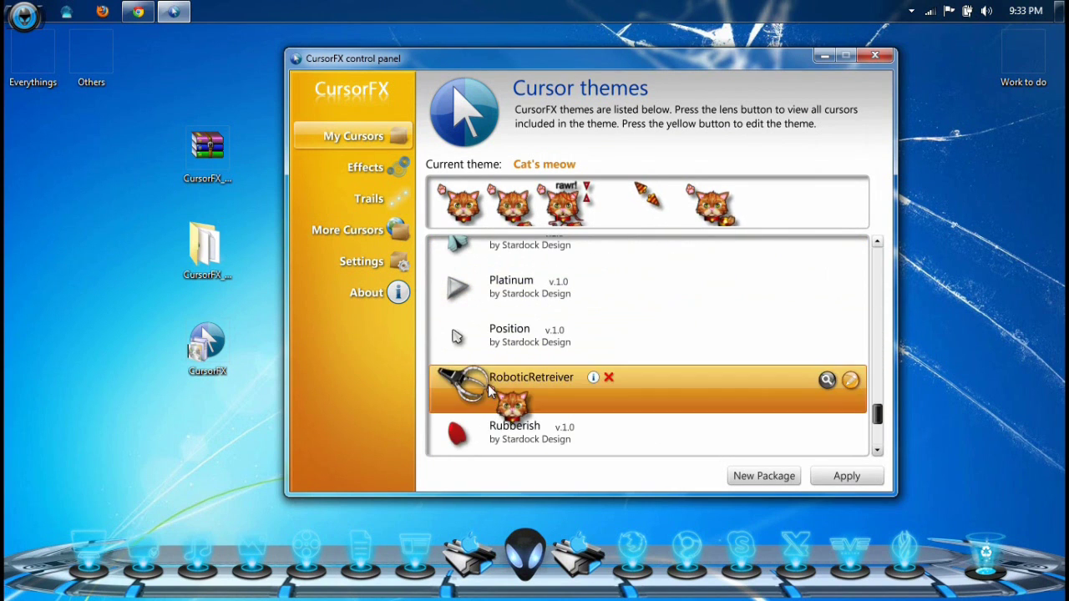
{"action": "left_click", "coordinate": [491, 391]}
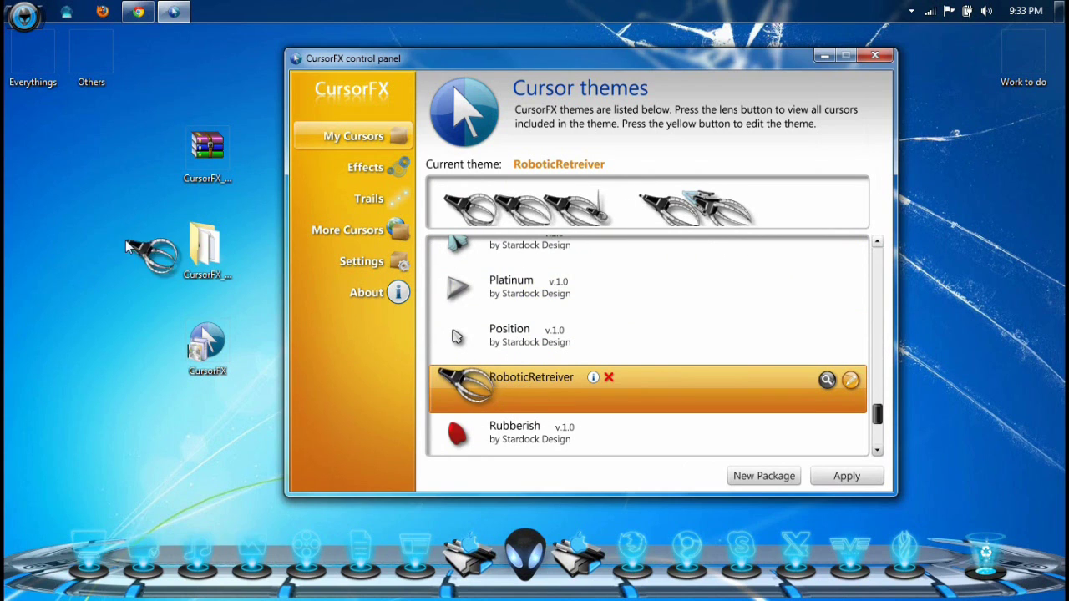
{"action": "left_click", "coordinate": [76, 208]}
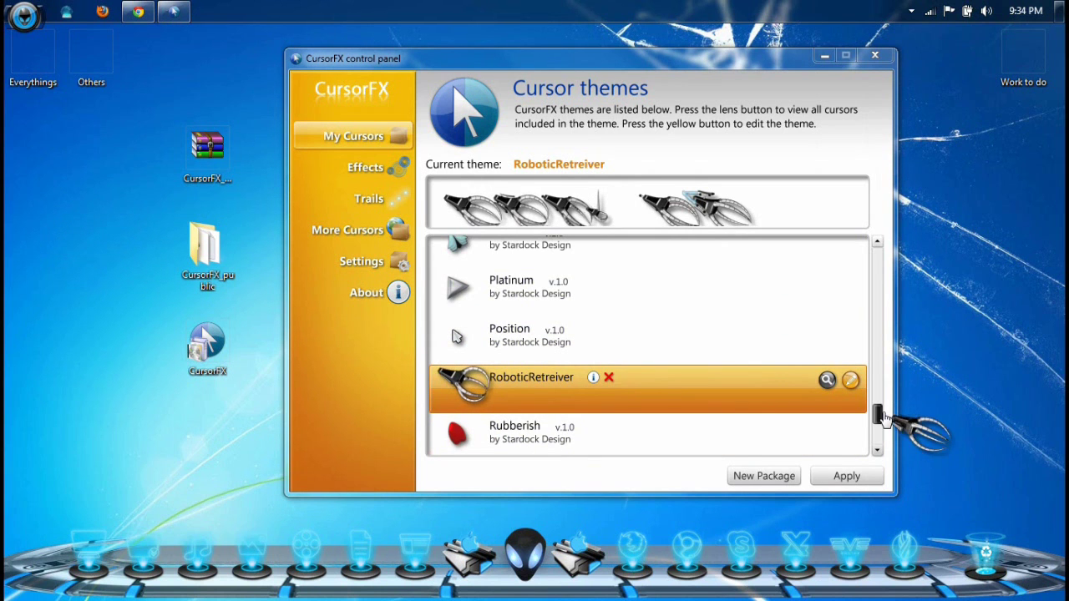
Step: Go to page 5 of WinCustomize's CursorFX themes, open Fearomone, and download Fearomone.CursorFX
{"action": "left_click", "coordinate": [137, 11]}
{"action": "scroll", "coordinate": [299, 399], "scroll_direction": "down", "scroll_amount": 4}
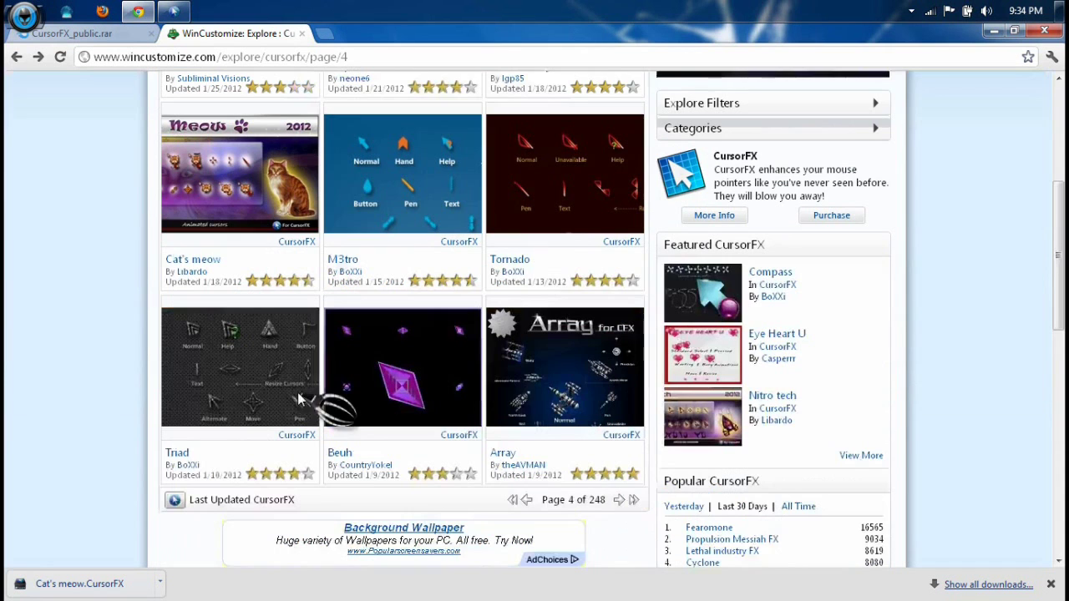
{"action": "left_click", "coordinate": [618, 500]}
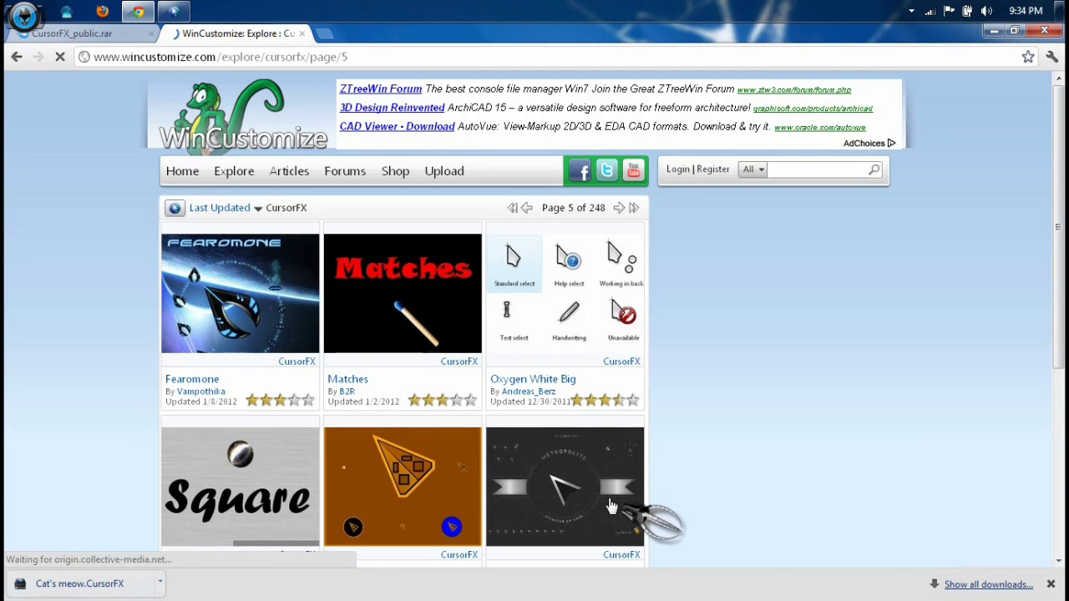
{"action": "scroll", "coordinate": [15, 377], "scroll_direction": "down", "scroll_amount": 1}
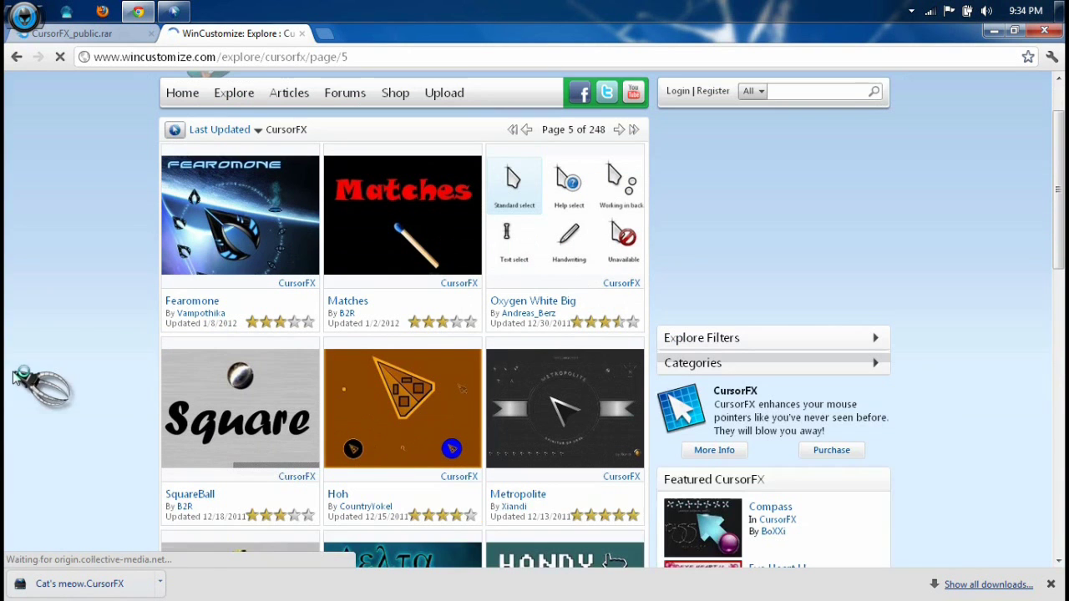
{"action": "left_click", "coordinate": [217, 227]}
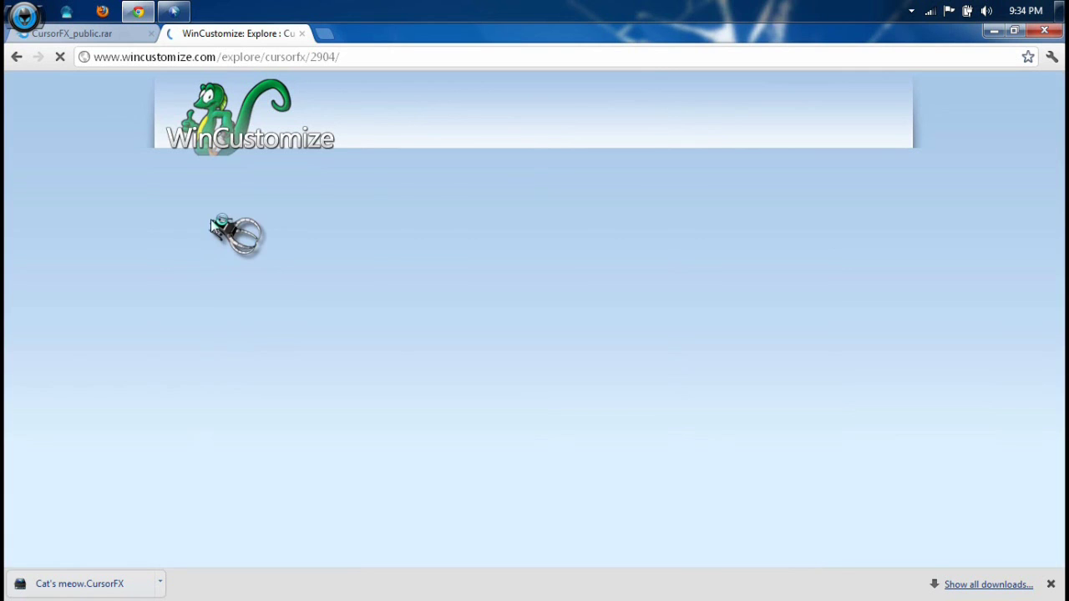
{"action": "scroll", "coordinate": [108, 287], "scroll_direction": "down", "scroll_amount": 2}
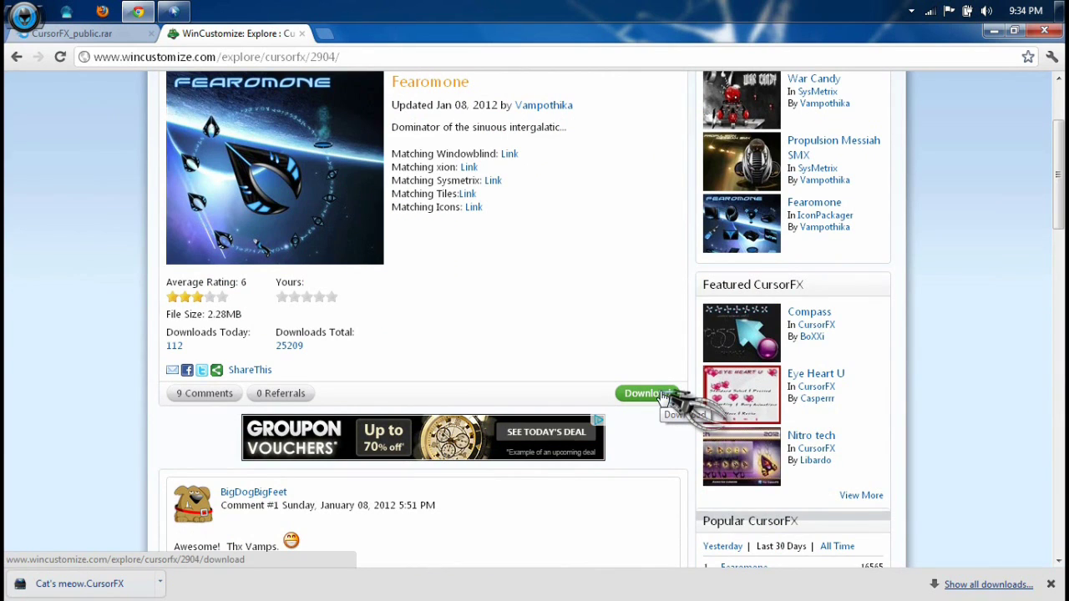
{"action": "left_click", "coordinate": [664, 394]}
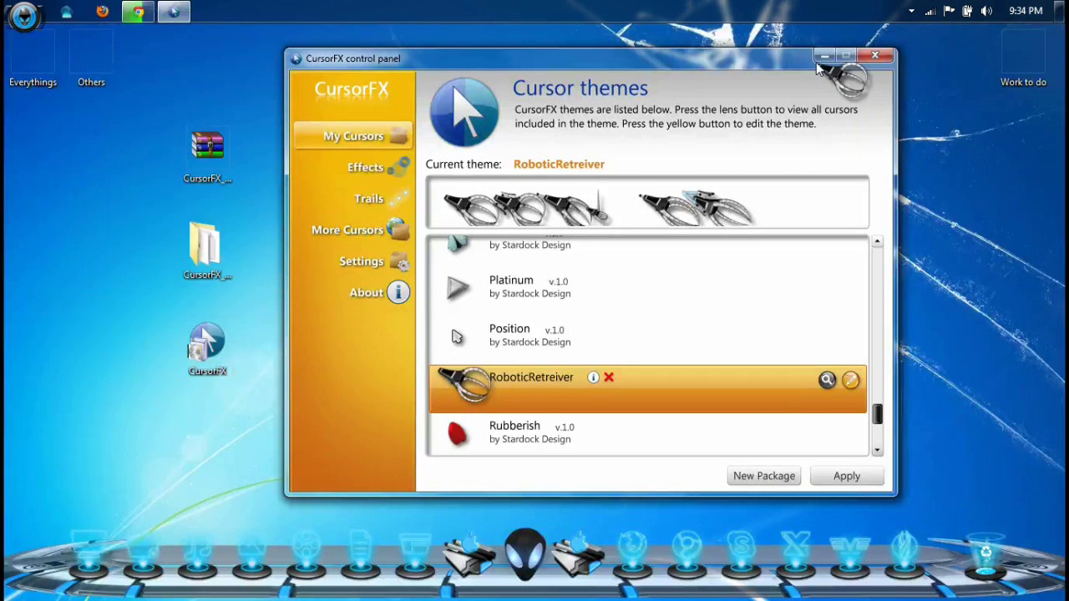
Step: Open the downloaded Fearomone.CursorFX theme from Chrome, then return to CursorFX showing Fearomone as current
{"action": "left_click", "coordinate": [878, 47]}
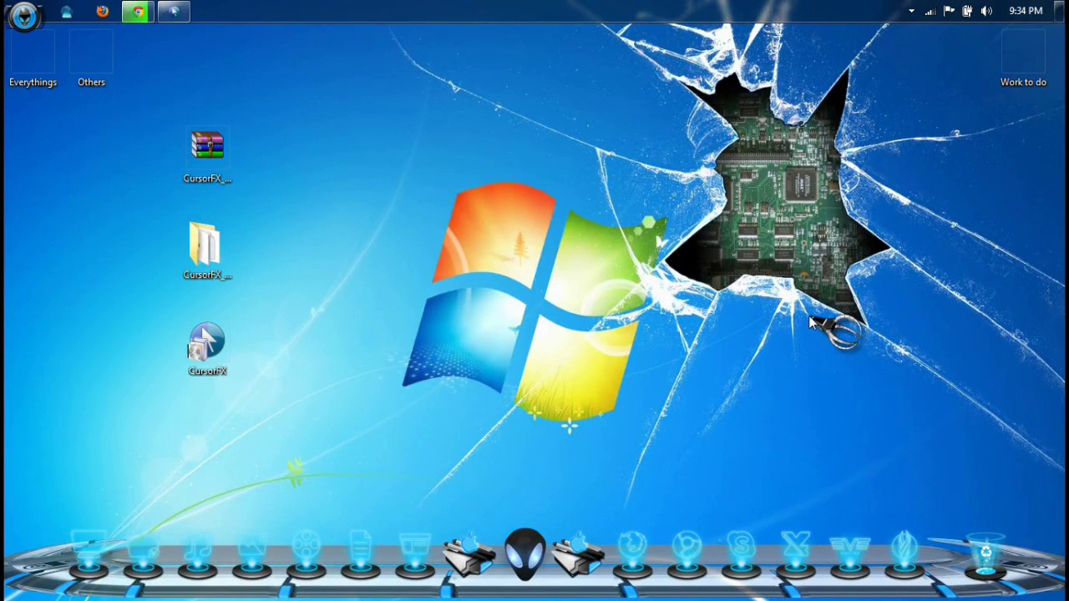
{"action": "left_click", "coordinate": [138, 11]}
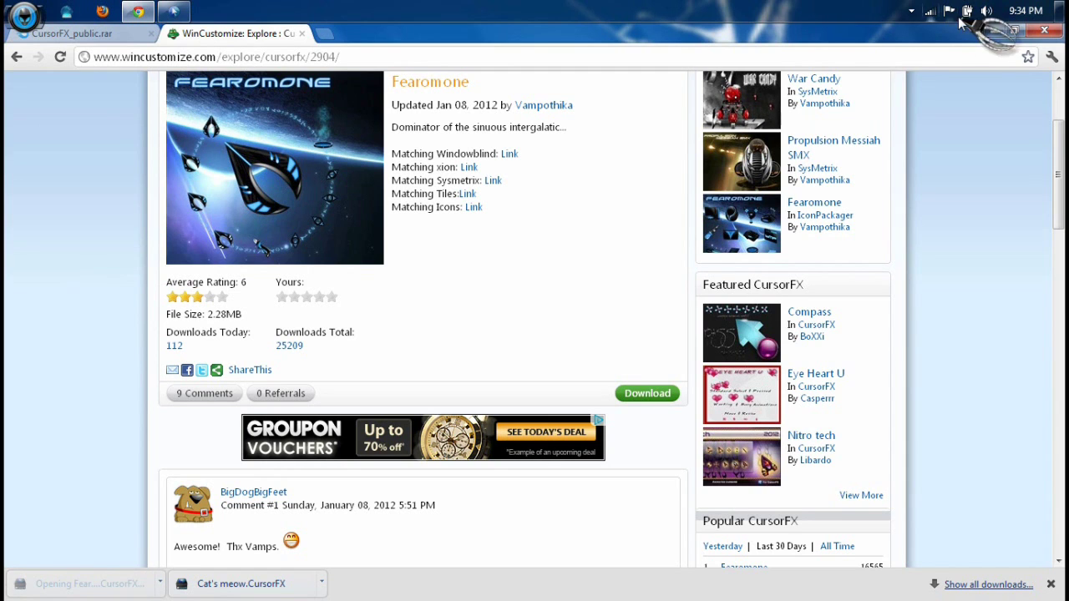
{"action": "left_click", "coordinate": [992, 33]}
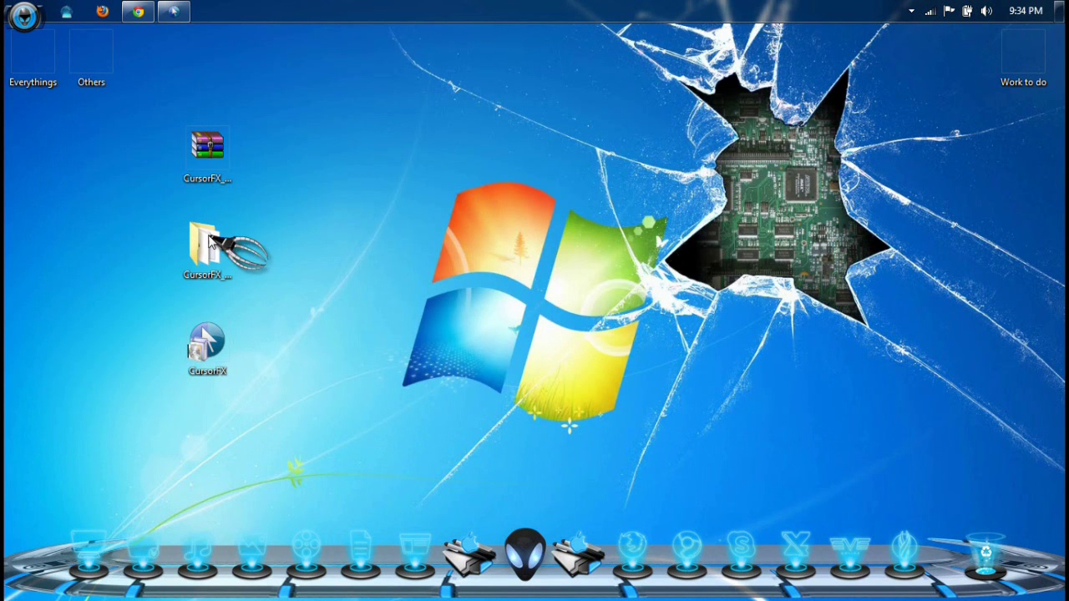
{"action": "left_click", "coordinate": [176, 13]}
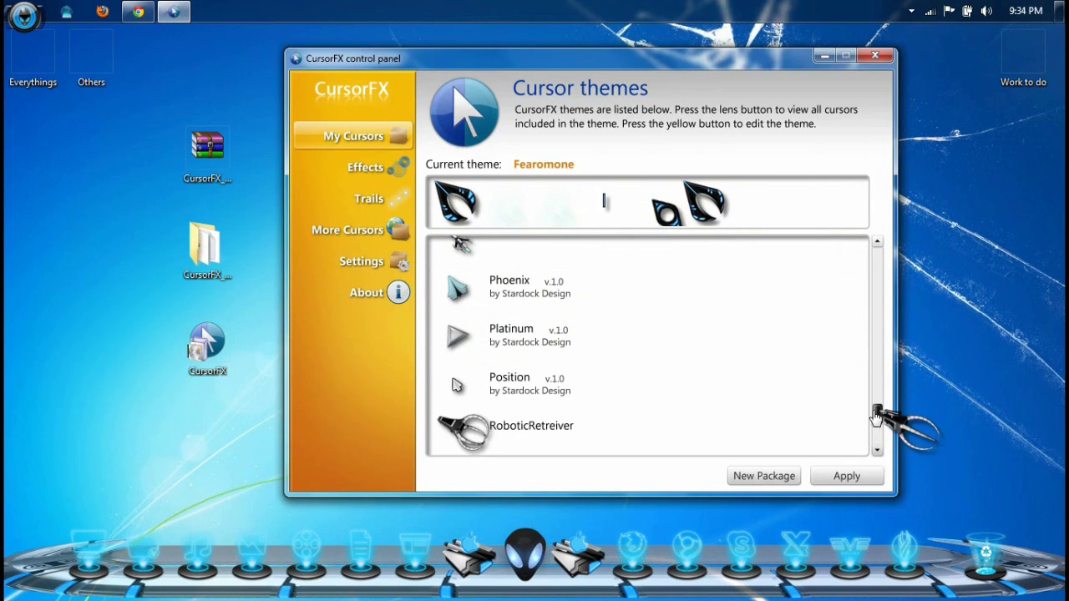
{"action": "left_click_drag", "start_coordinate": [875, 418], "coordinate": [883, 311]}
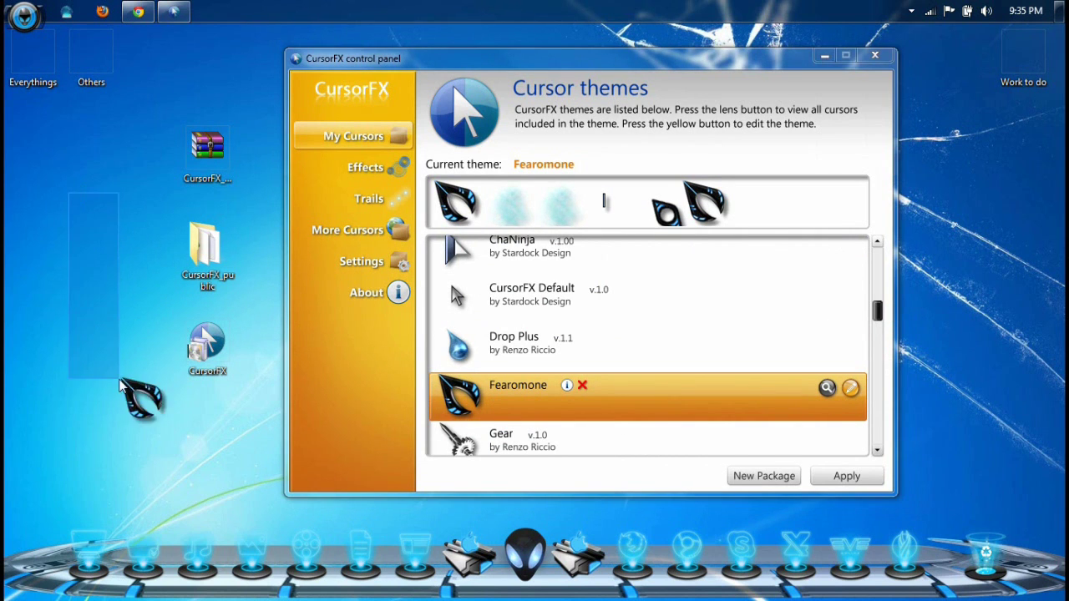
{"action": "left_click", "coordinate": [109, 435]}
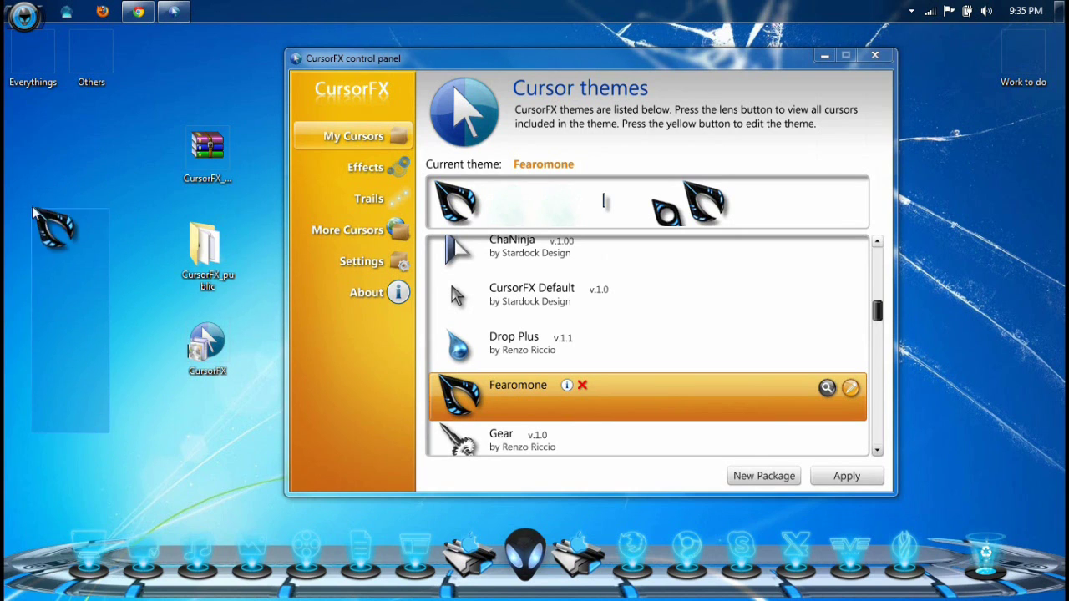
{"action": "left_click_drag", "start_coordinate": [82, 420], "coordinate": [146, 292]}
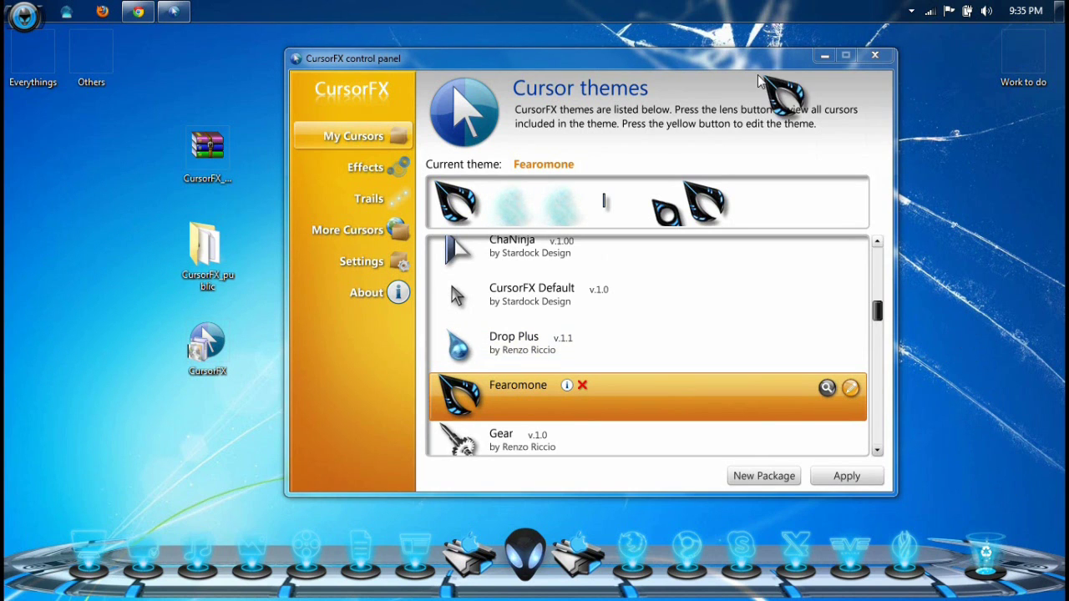
{"action": "left_click_drag", "start_coordinate": [695, 65], "coordinate": [670, 63]}
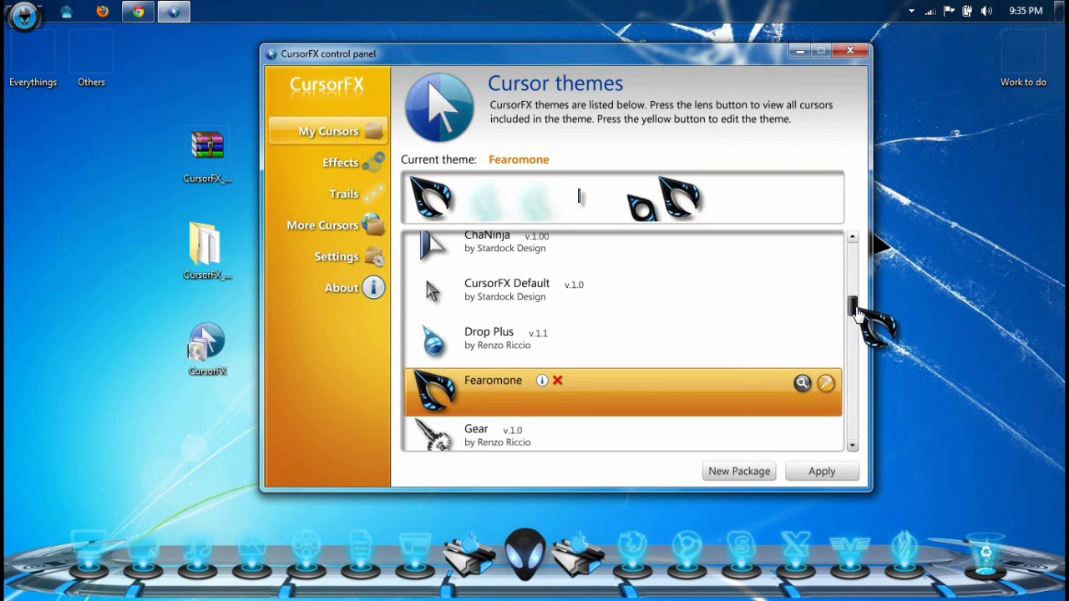
{"action": "mouse_move", "coordinate": [853, 306]}
{"action": "left_mouse_down"}
{"action": "mouse_move", "coordinate": [855, 249]}
{"action": "mouse_move", "coordinate": [863, 453]}
{"action": "mouse_move", "coordinate": [863, 259]}
{"action": "mouse_move", "coordinate": [864, 322]}
{"action": "mouse_move", "coordinate": [854, 317]}
{"action": "left_mouse_up"}
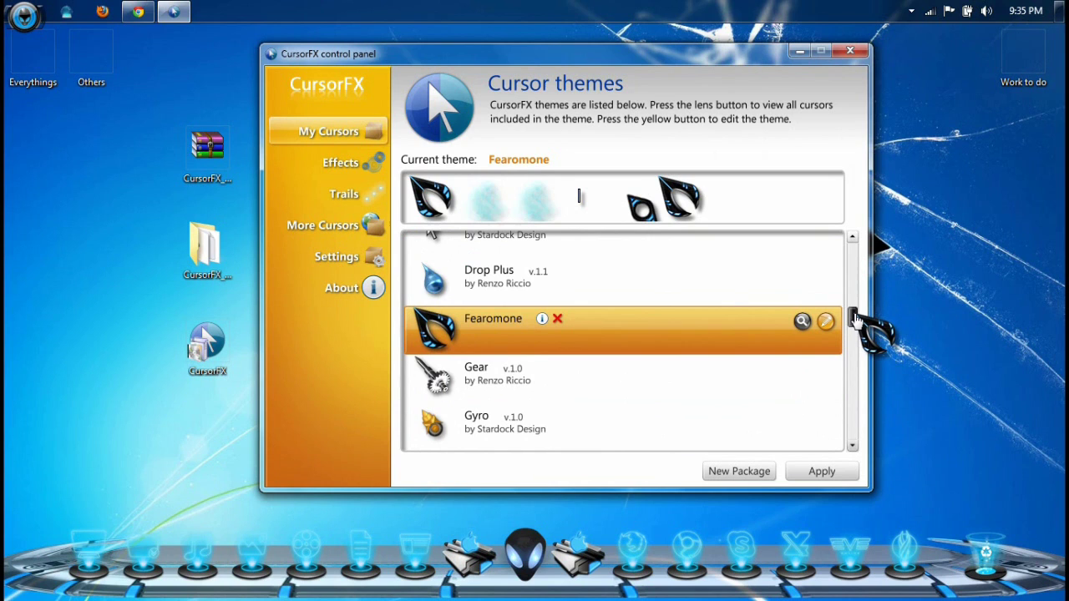